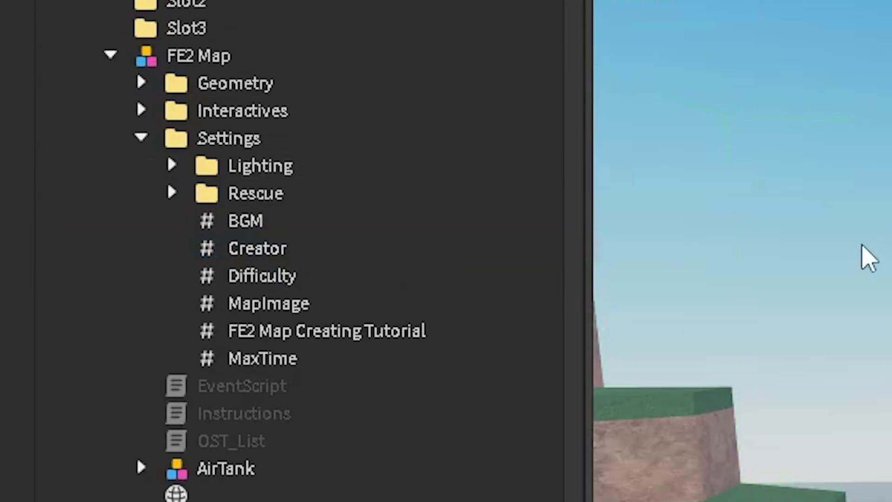
Set the Settings Creator value to the map creator's username only, removing the co-creator names.
left_click(209, 246)
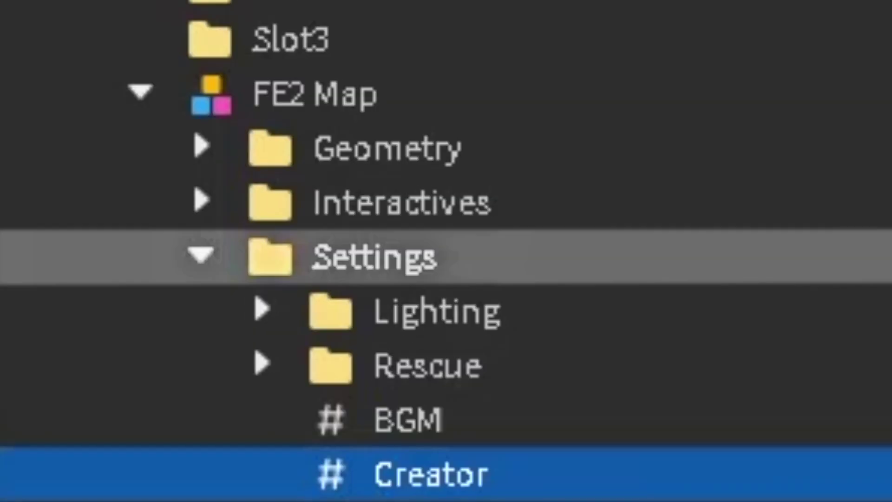
left_click(643, 207)
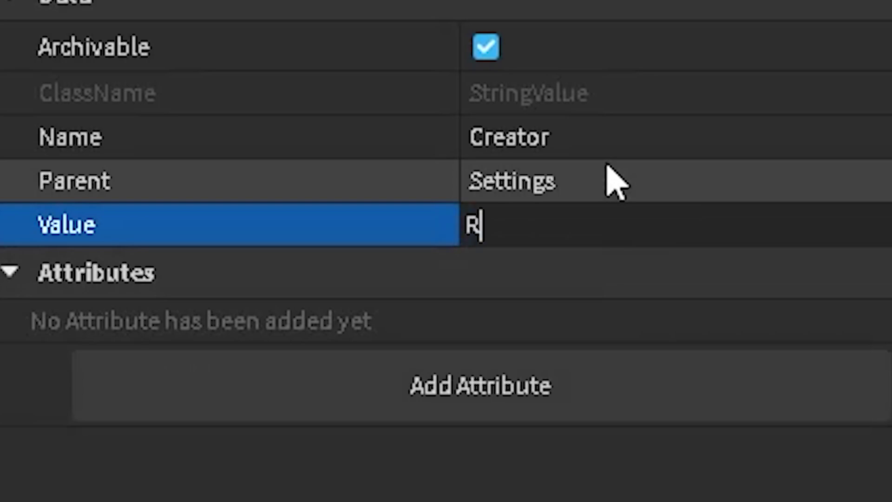
type("Rotanix & Longblox")
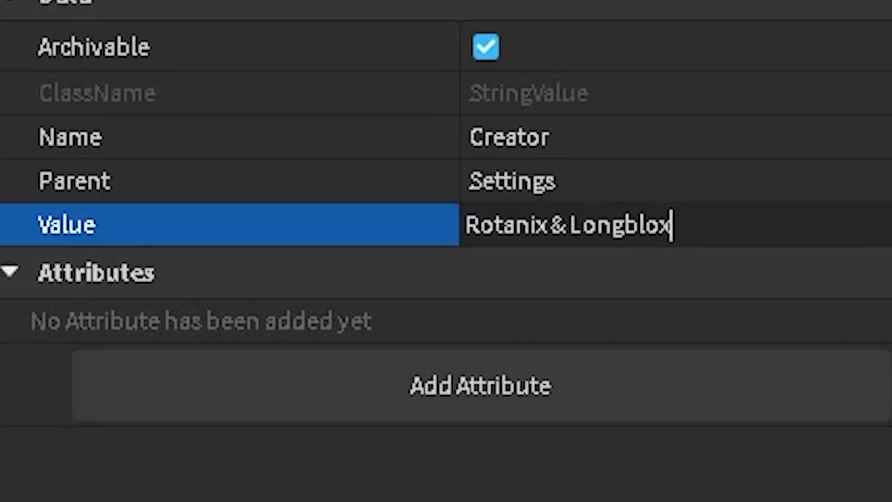
key("Return")
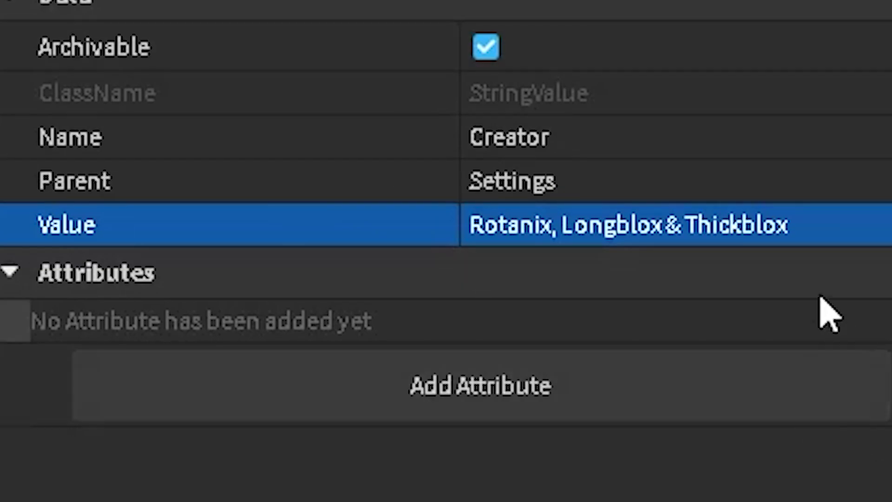
left_click(851, 229)
left_click_drag(850, 229, 576, 228)
key("BackSpace")
key("BackSpace")
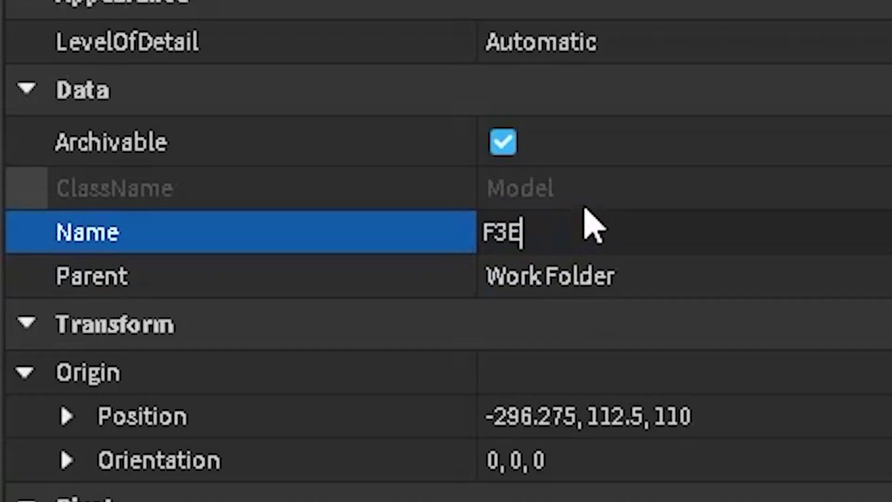
Start renaming the map model, typing 'fe2' into its Name field.
type("2")
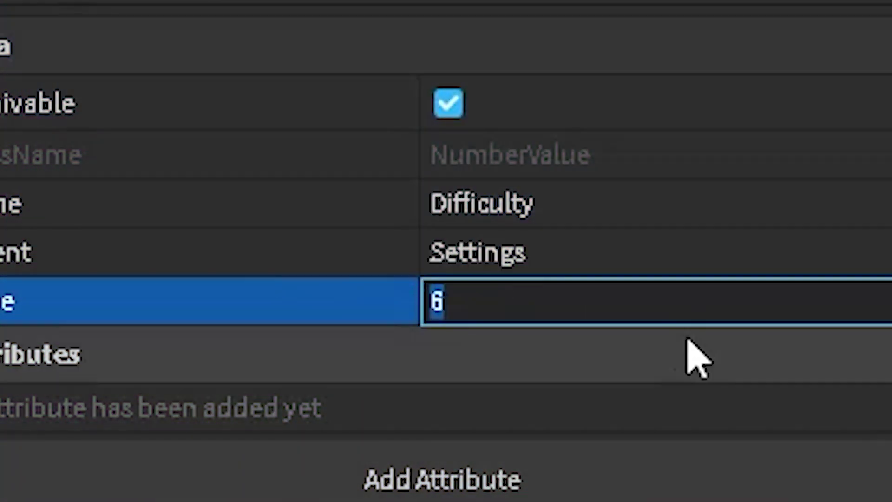
Set the Difficulty value to 3 and the MaxTime value to 120.
type("23")
key("Return")
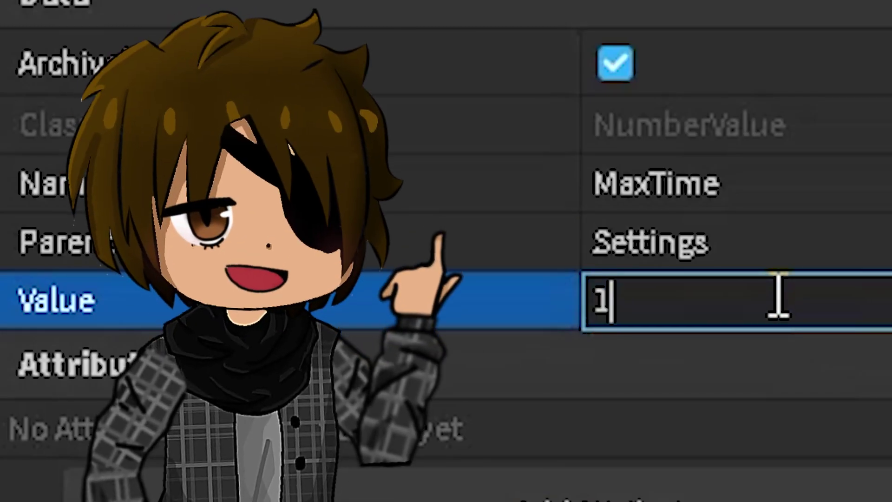
type("20")
key("Return")
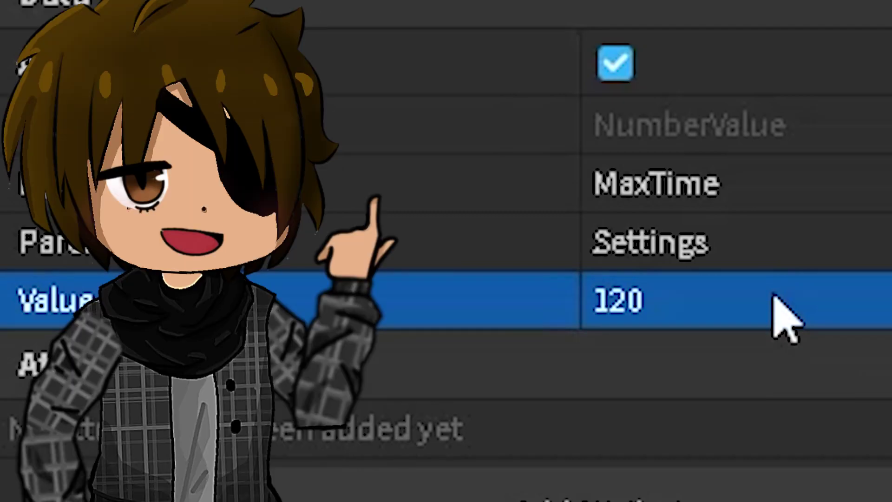
left_click(773, 301)
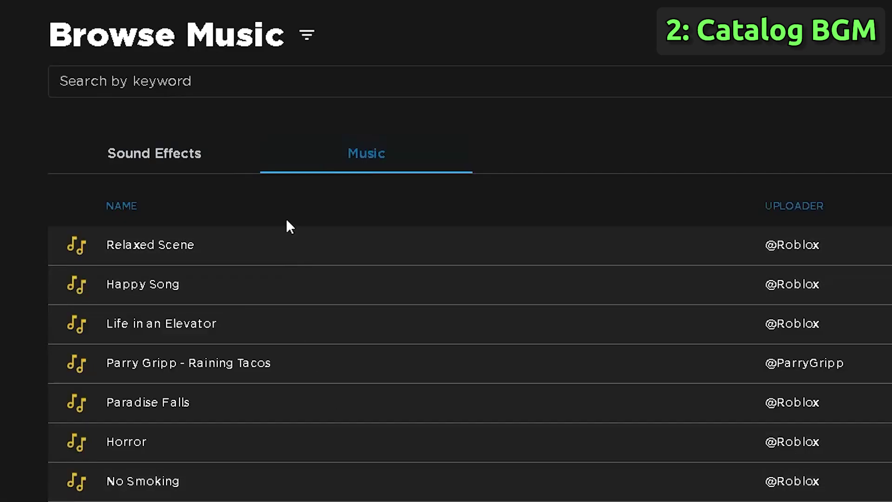
scroll(275, 260, "down", 5)
left_click(77, 372)
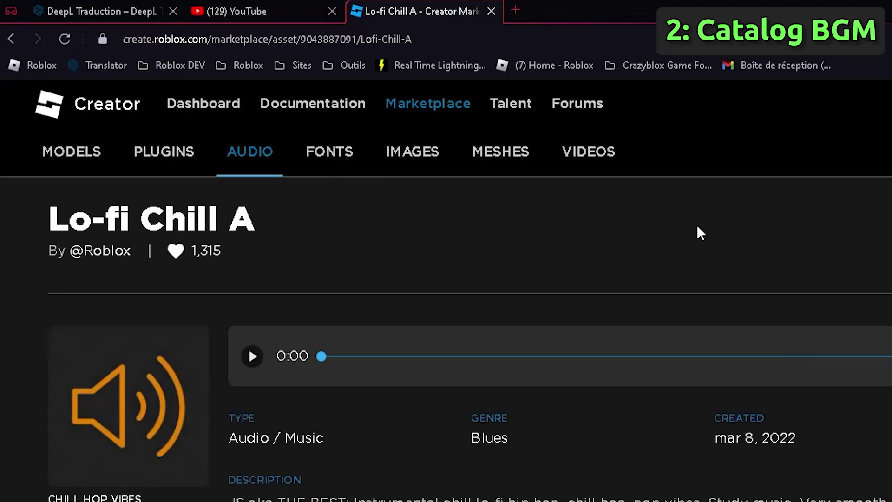
double_click(362, 37)
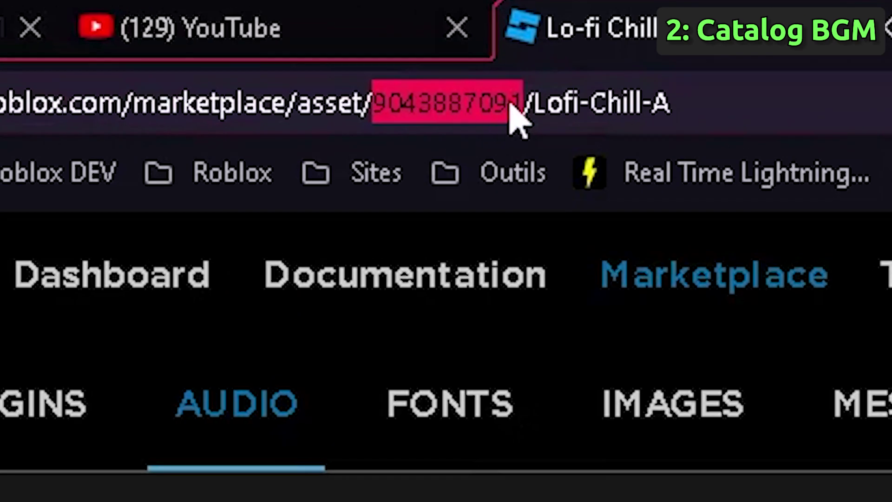
key("ctrl+v")
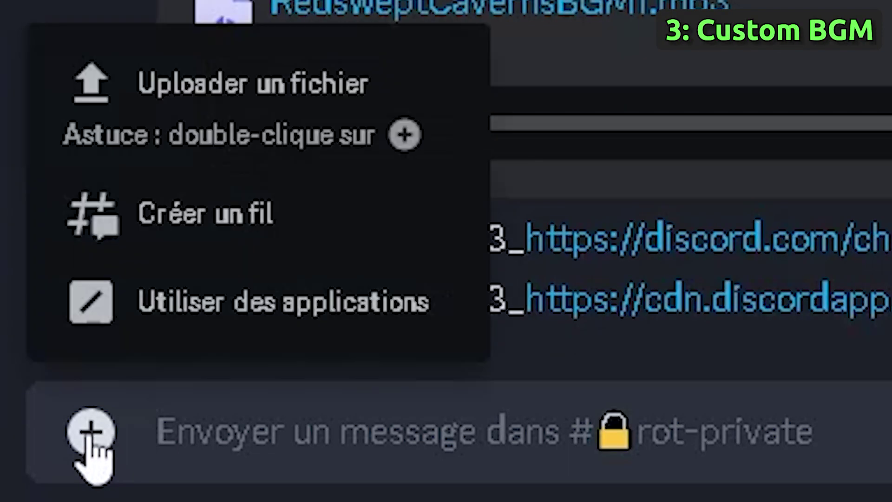
Upload CustomOST.mp3 to the Discord channel and paste its attachment link into the message box.
left_click(293, 123)
double_click(405, 283)
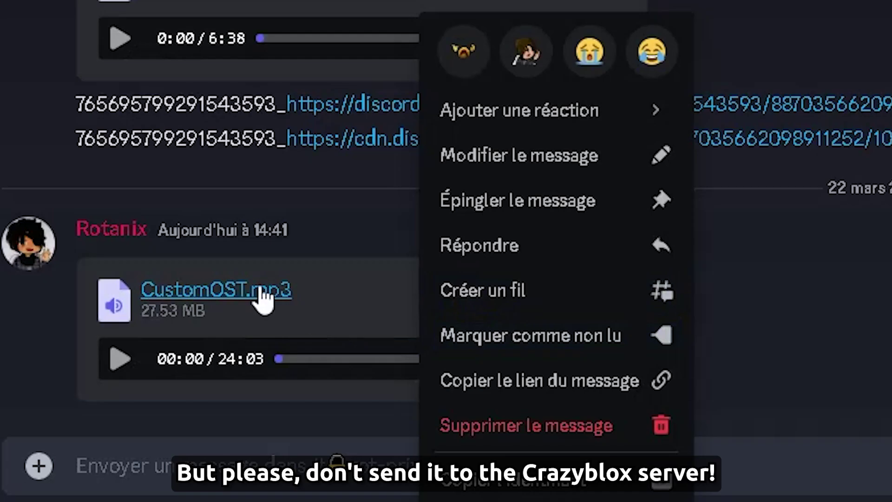
right_click(262, 301)
left_click(366, 393)
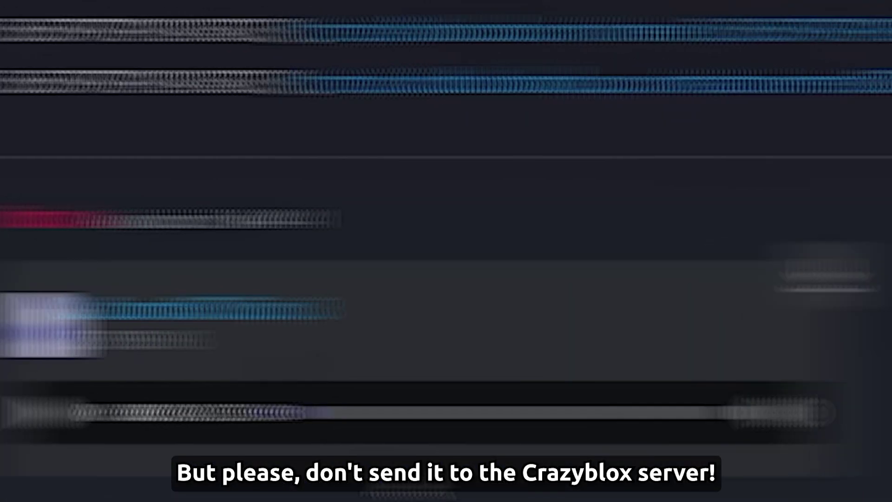
key("ctrl+v")
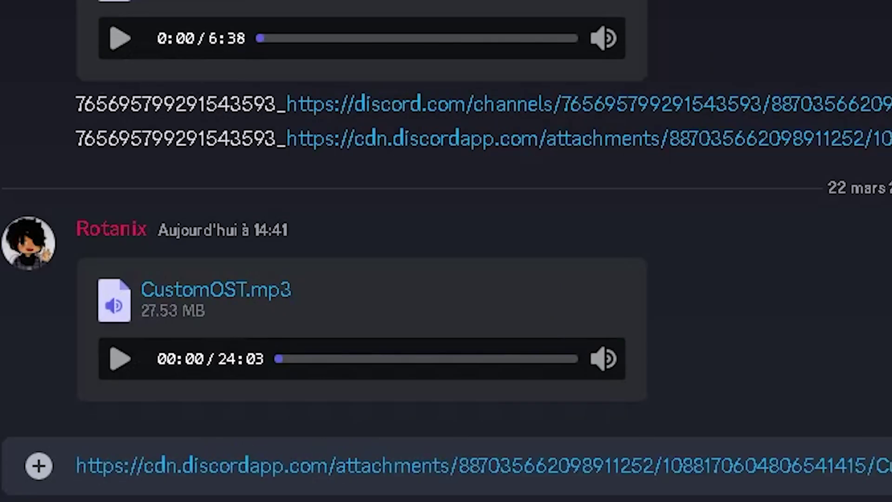
left_click_drag(458, 465, 642, 448)
key("ctrl+c")
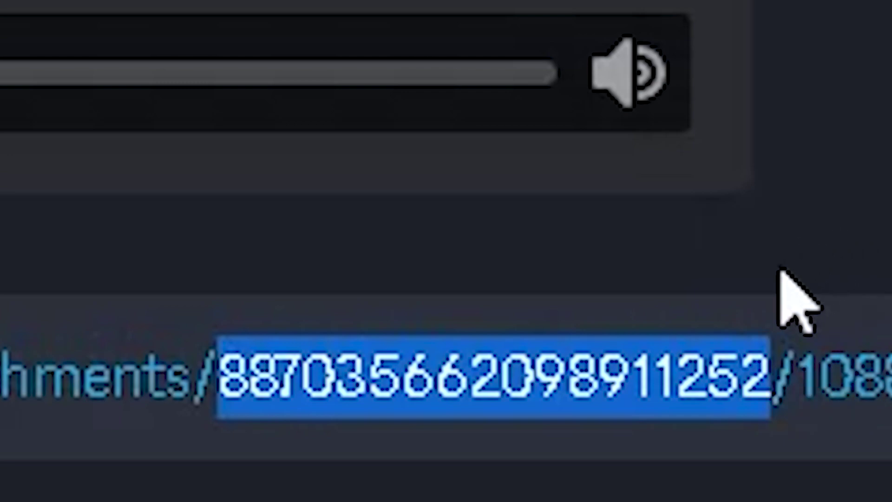
right_click(723, 325)
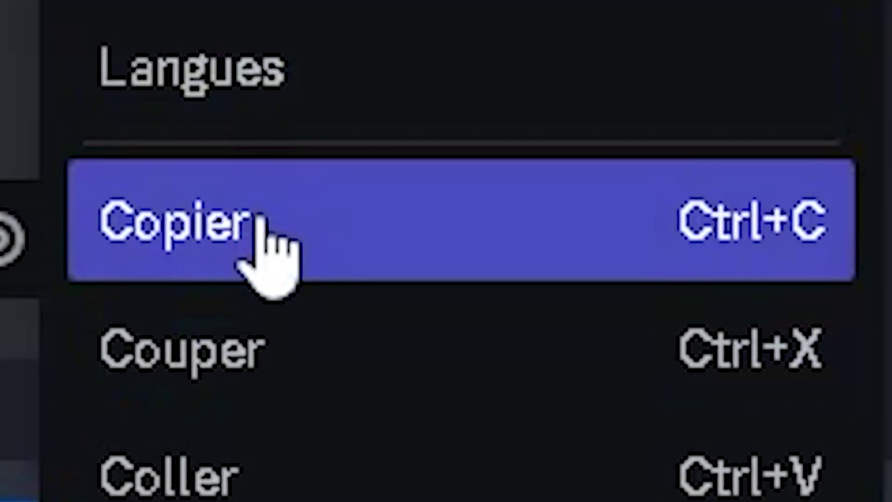
left_click(258, 218)
left_click(81, 466)
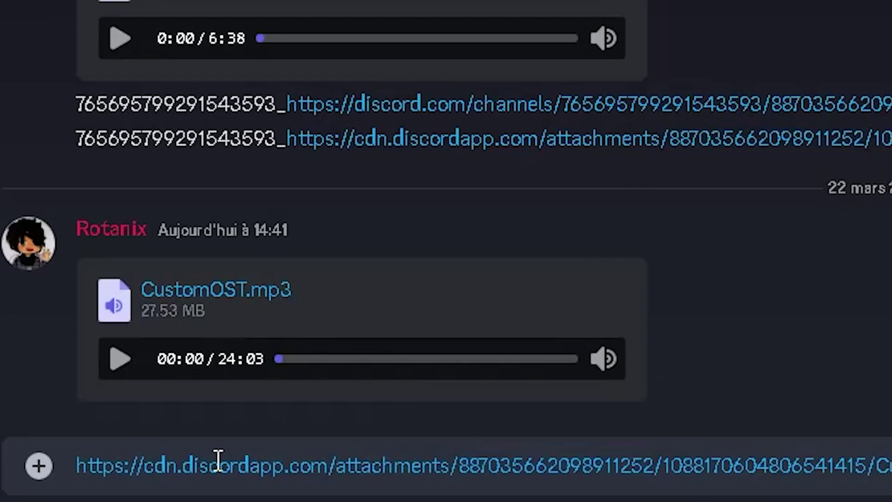
right_click(151, 465)
left_click(159, 437)
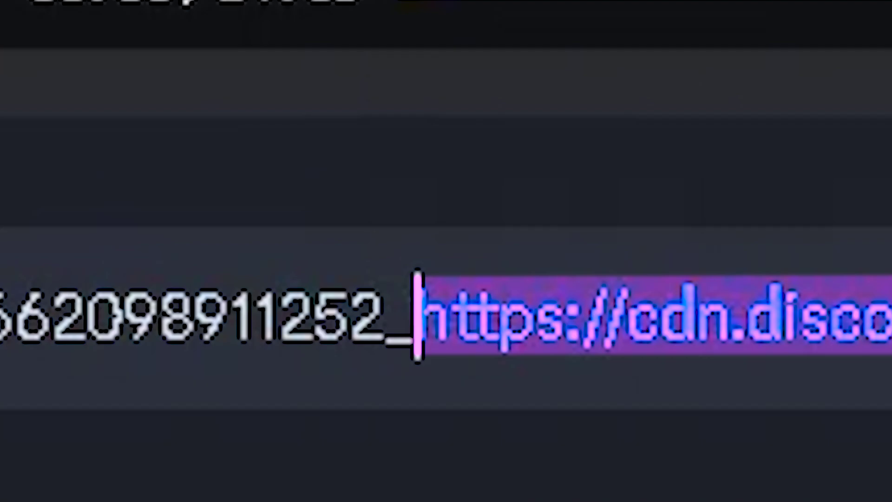
Send the link message, then replace BGM with a StringValue holding the CustomOST.mp3 link.
key("Return")
left_click_drag(601, 409, 74, 405)
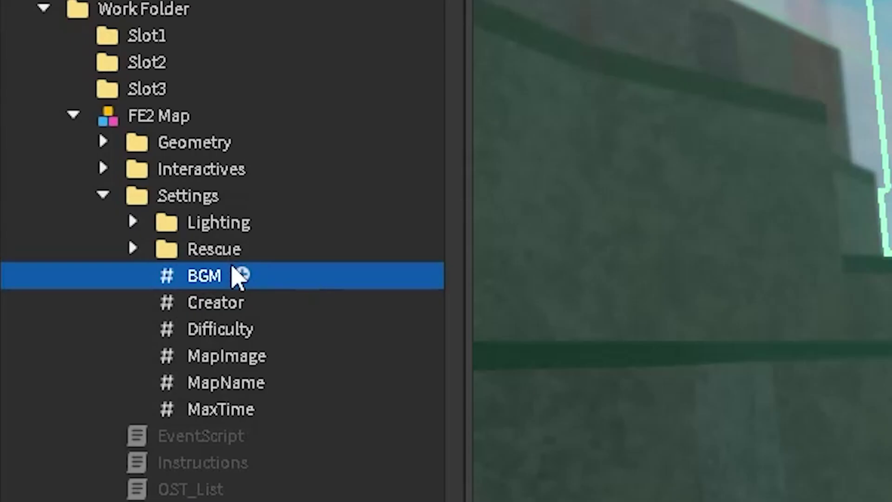
key("Delete")
left_click(239, 194)
type("STR")
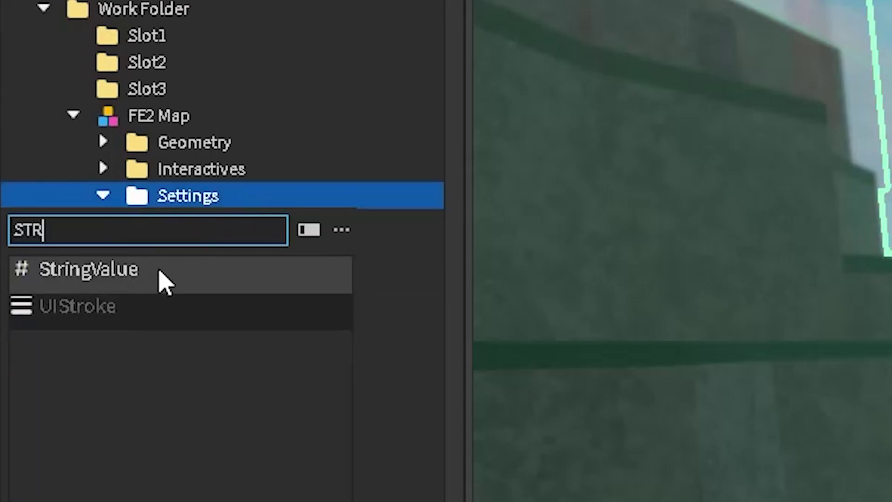
left_click(159, 277)
left_click(689, 253)
key("ctrl+v")
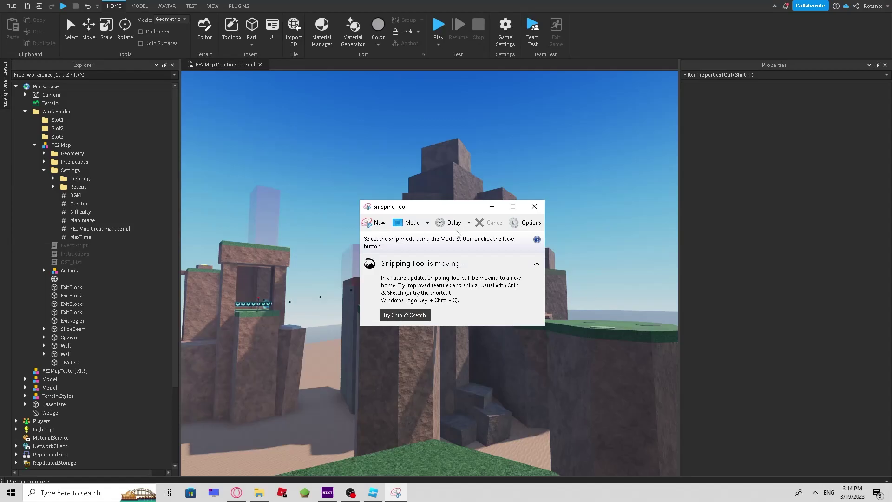
Snip the map scene in the Studio viewport with Snipping Tool.
left_click(375, 223)
left_click_drag(181, 74, 679, 474)
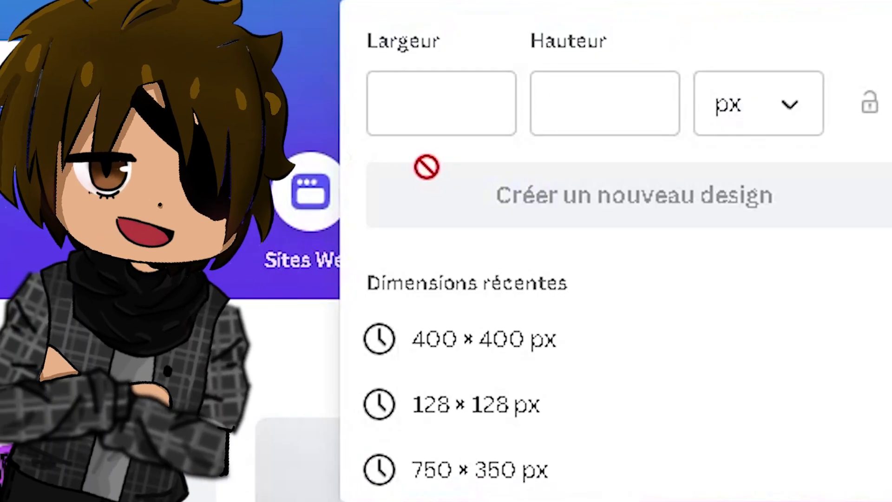
Place the castle screenshot on a 400×400 px Canva design and download it as PNG.
left_click(432, 103)
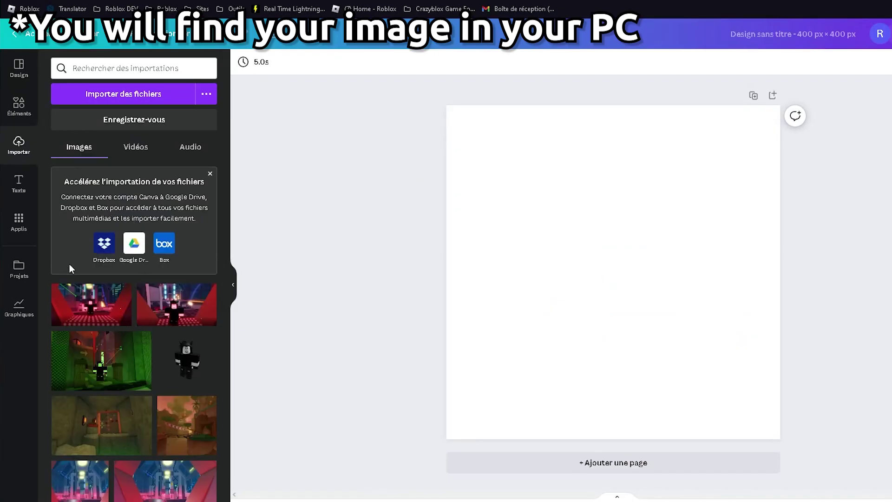
left_click_drag(84, 305, 460, 262)
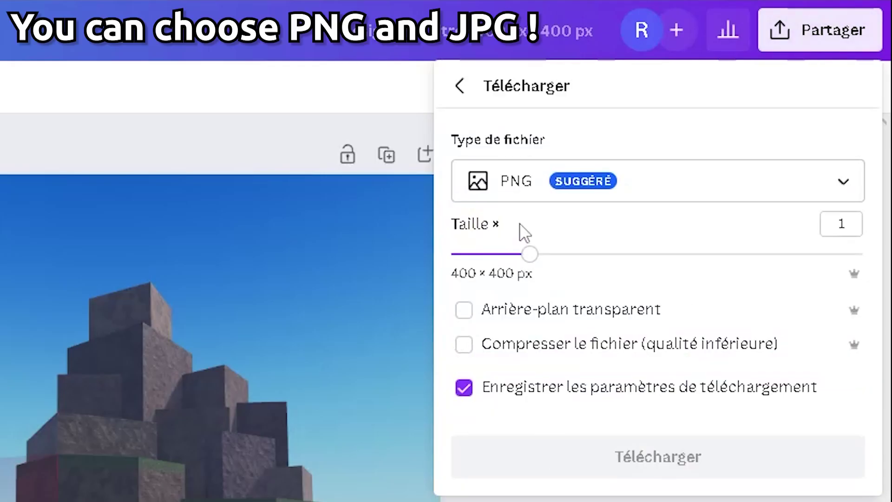
left_click(522, 189)
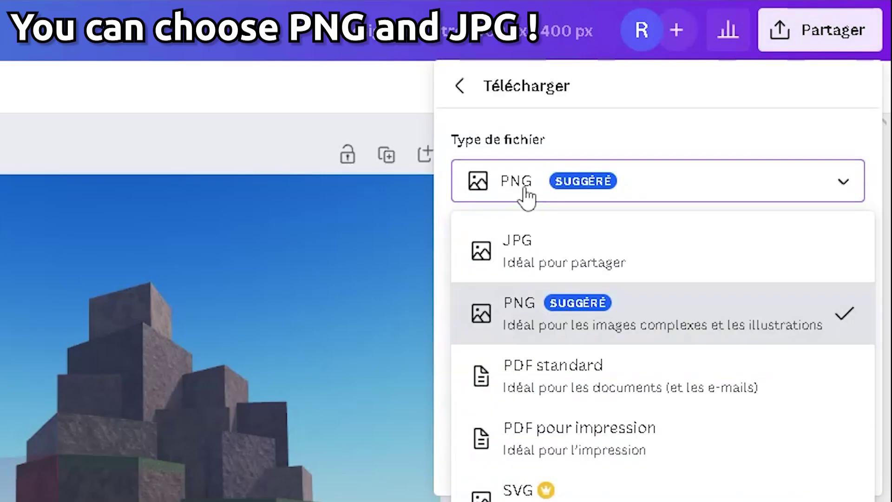
left_click(534, 311)
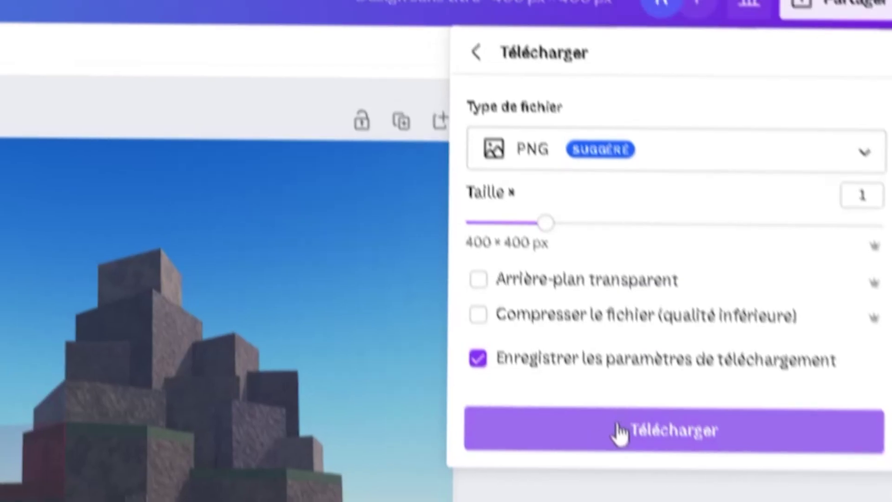
left_click(613, 456)
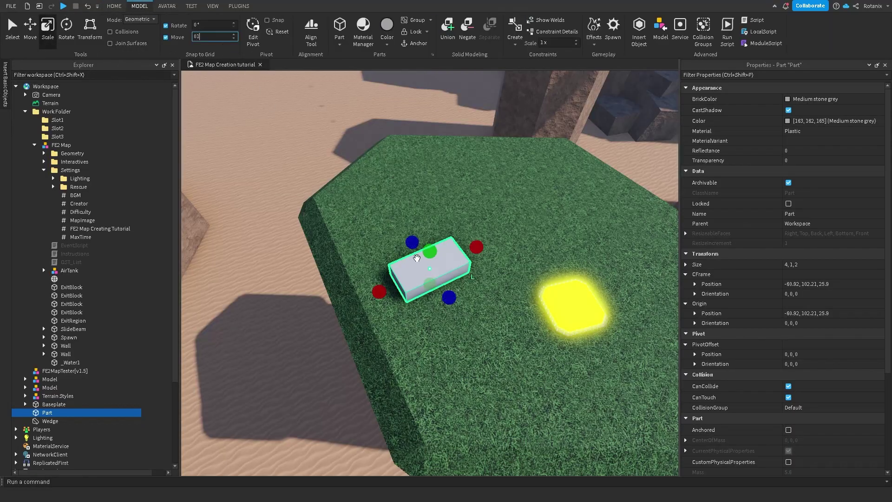
Switch to the Home tools, set rotate mode, and open the Toolbox sources list.
left_click(114, 6)
key("ctrl+4")
left_click(232, 35)
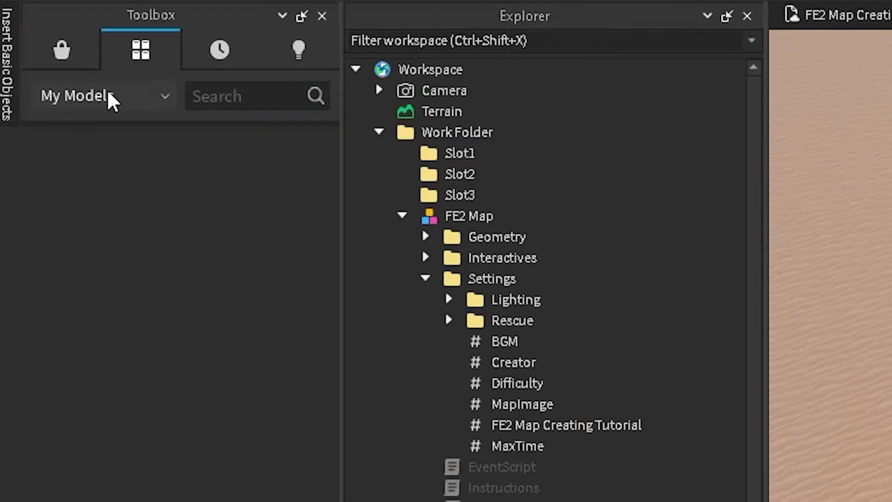
left_click(107, 95)
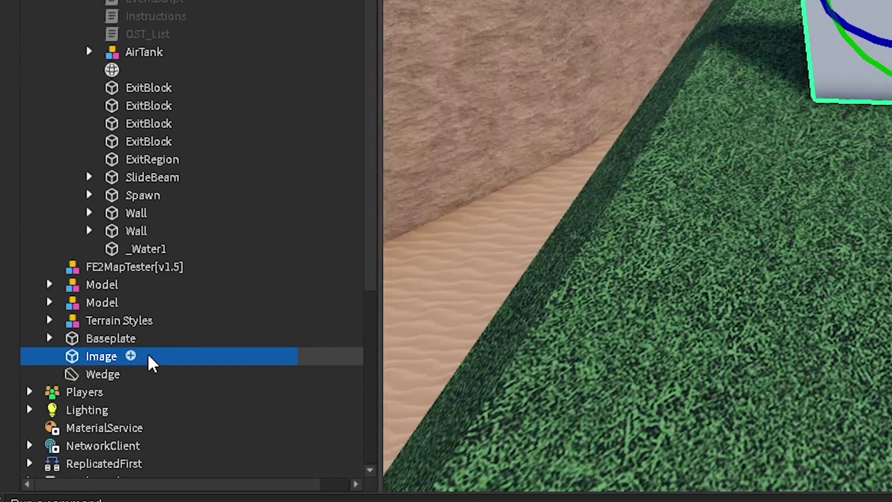
Add a Decal to the Image part and upload MapImage1.png as its Texture.
left_click(132, 355)
type("d")
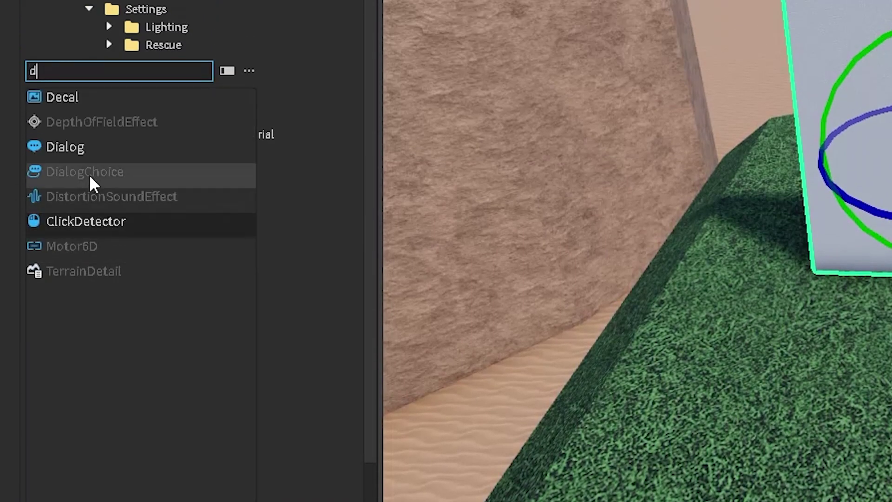
left_click(91, 99)
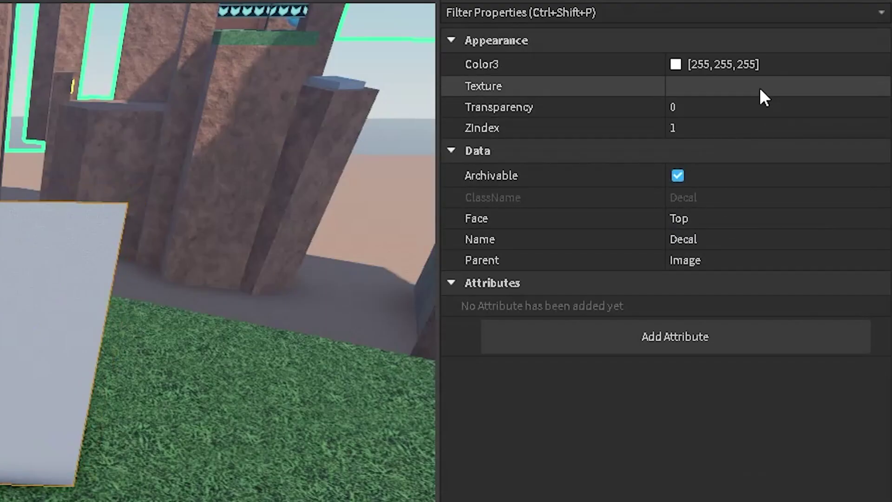
left_click(763, 86)
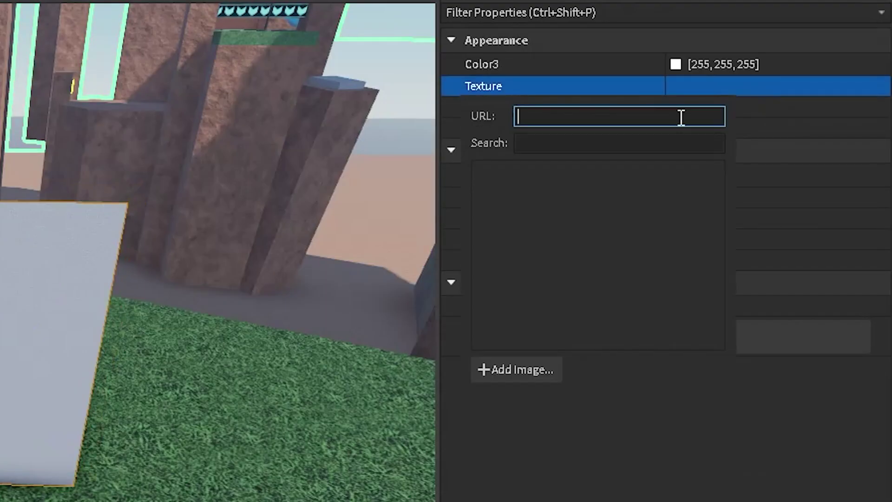
left_click(515, 372)
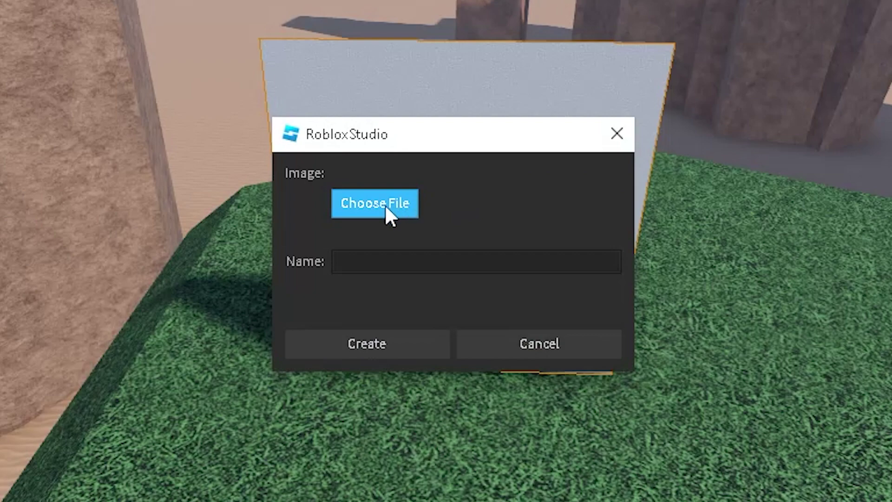
left_click(378, 215)
double_click(557, 192)
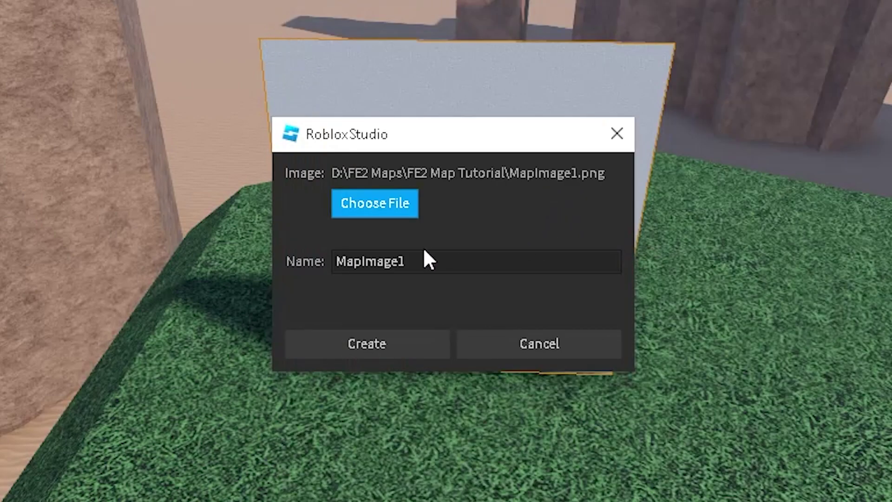
left_click(389, 347)
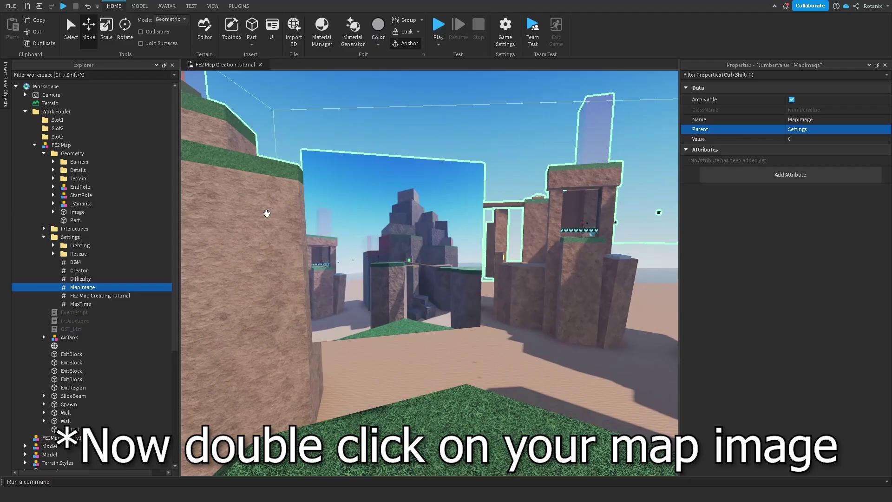
double_click(76, 212)
left_click(84, 220)
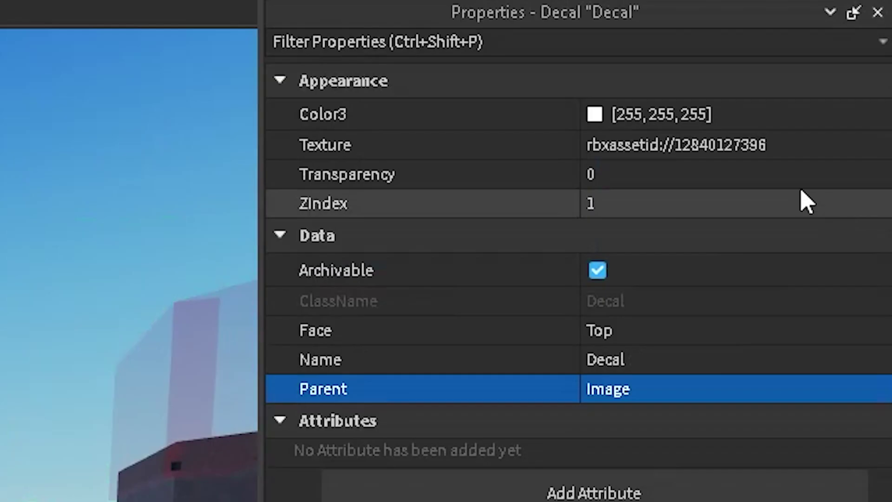
left_click(792, 110)
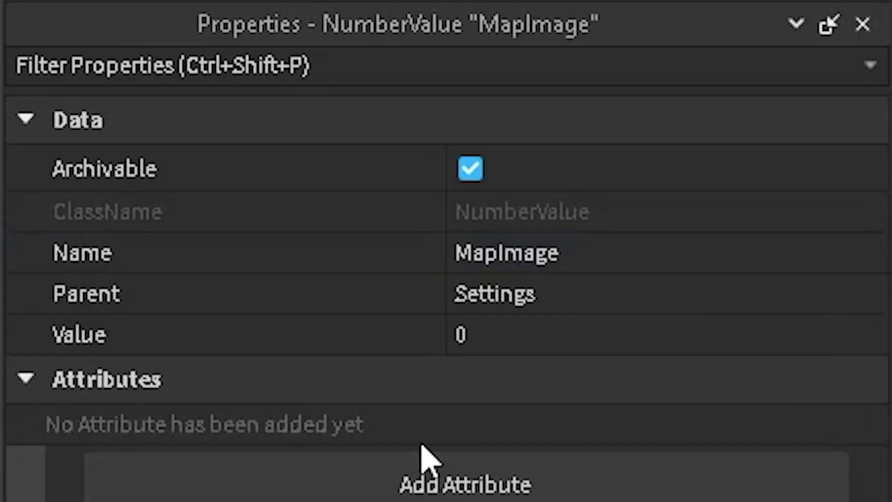
left_click(568, 334)
key("ctrl+v")
key("Return")
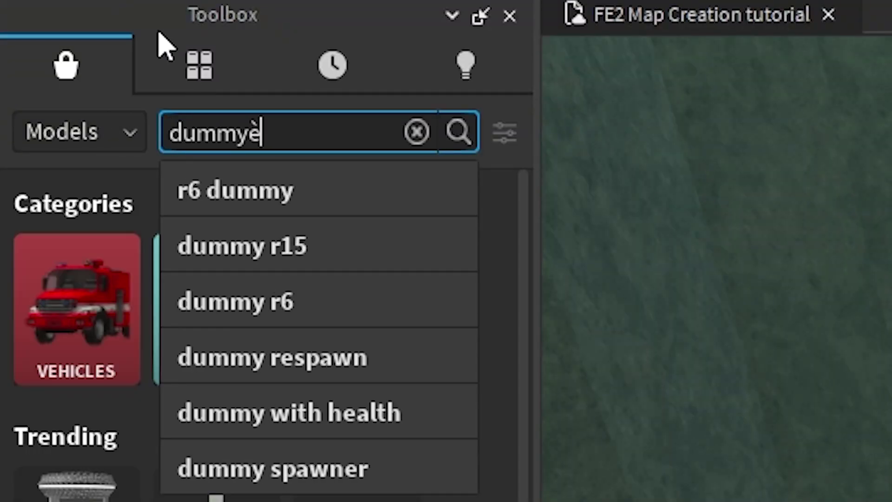
Search the Toolbox models for 'dummy' and insert the R6 Dummy into the map.
key("BackSpace")
key("Return")
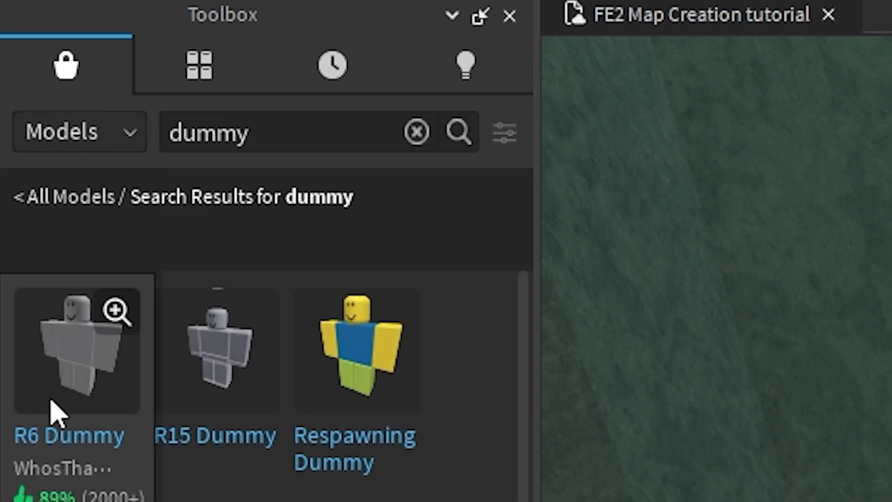
left_click(79, 316)
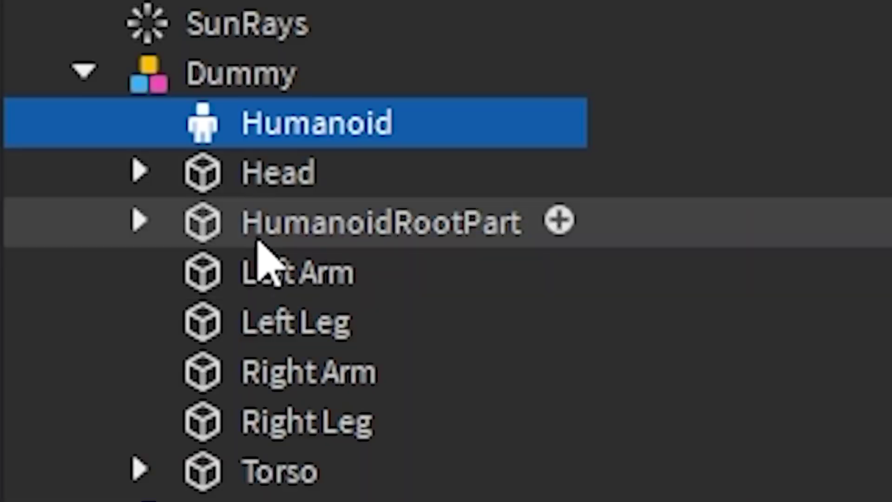
Delete the Dummy's HumanoidRootPart.
left_click(722, 176)
left_click(139, 222)
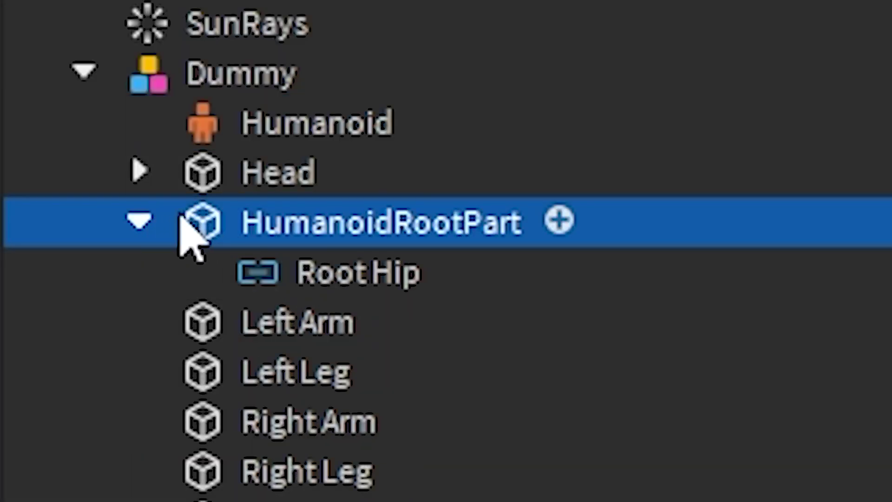
left_click(139, 222)
key("Delete")
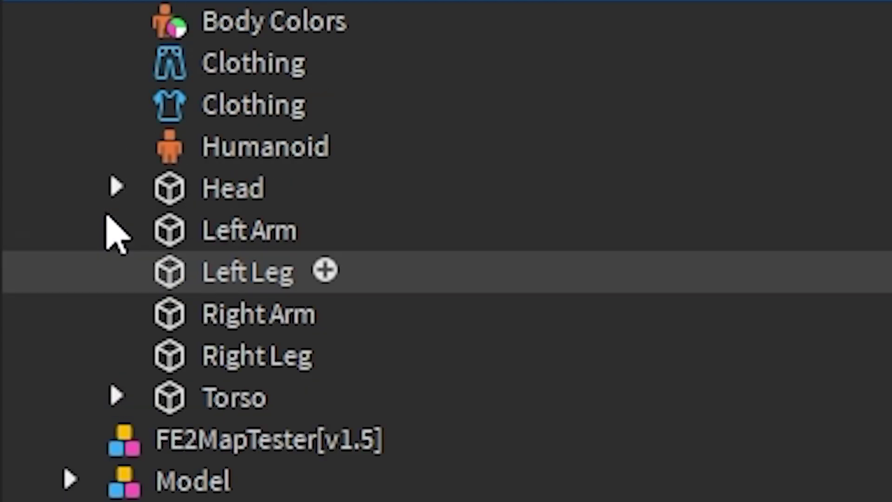
Set the Dummy's head colour and left arm colour to Oyster.
left_click(794, 309)
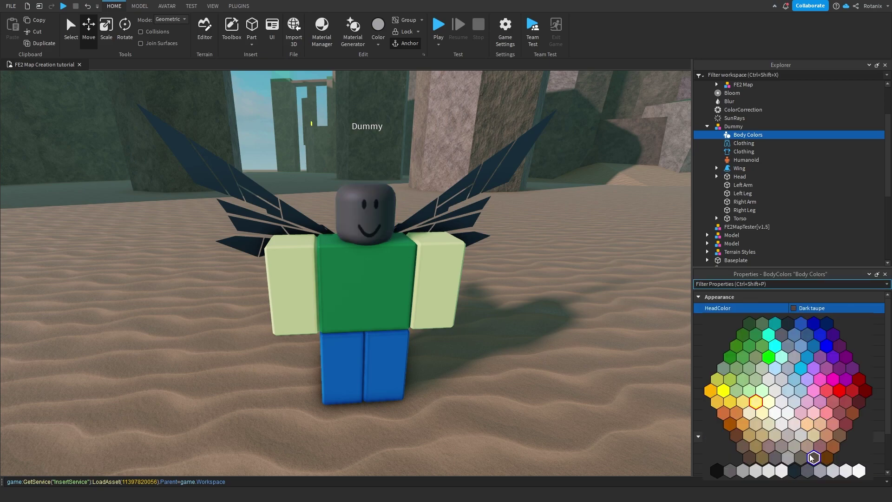
left_click(793, 446)
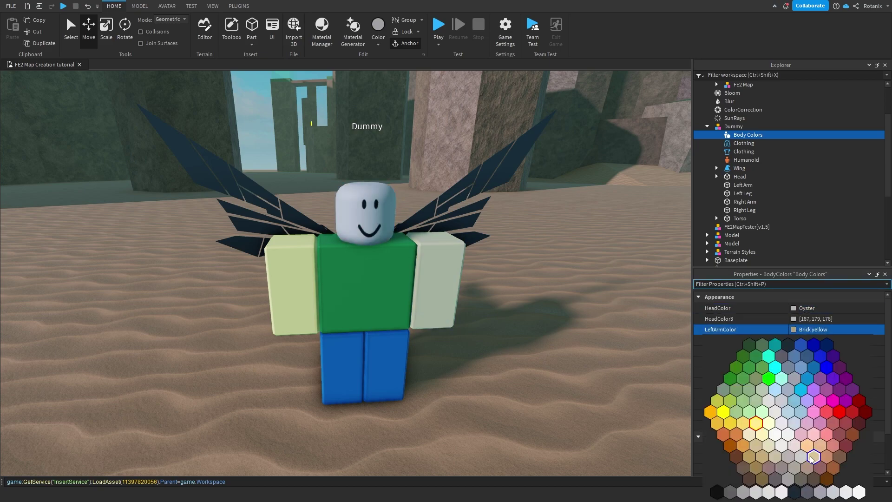
left_click(813, 330)
left_click(795, 492)
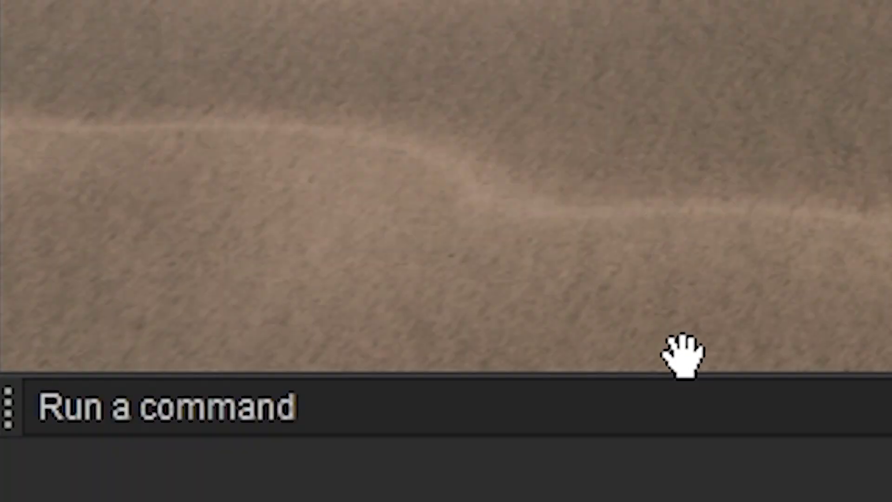
left_click(653, 395)
type("game:GetService(\"InsertService\"):LoadAsset().Parent=game.Workspace")
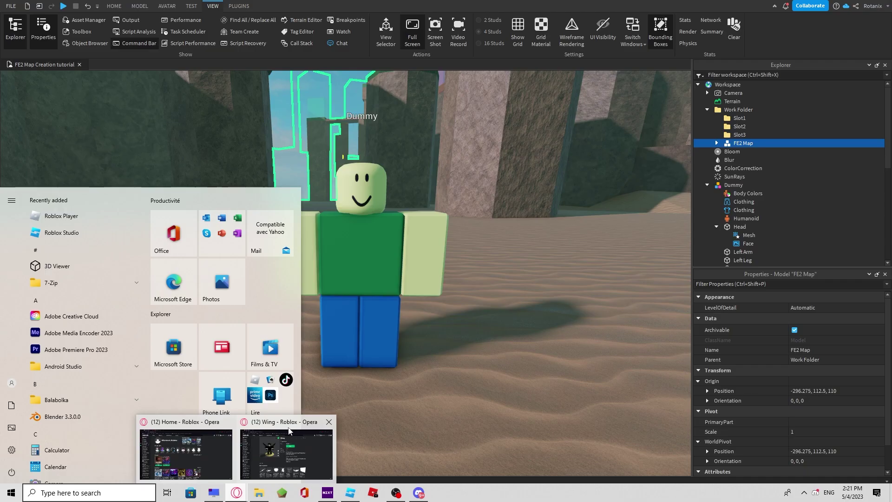
left_click(285, 442)
left_click(181, 24)
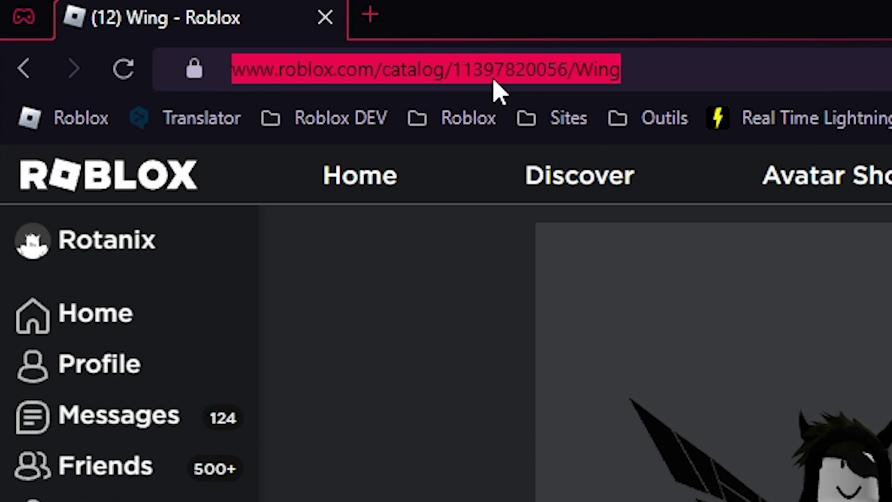
left_click(185, 22)
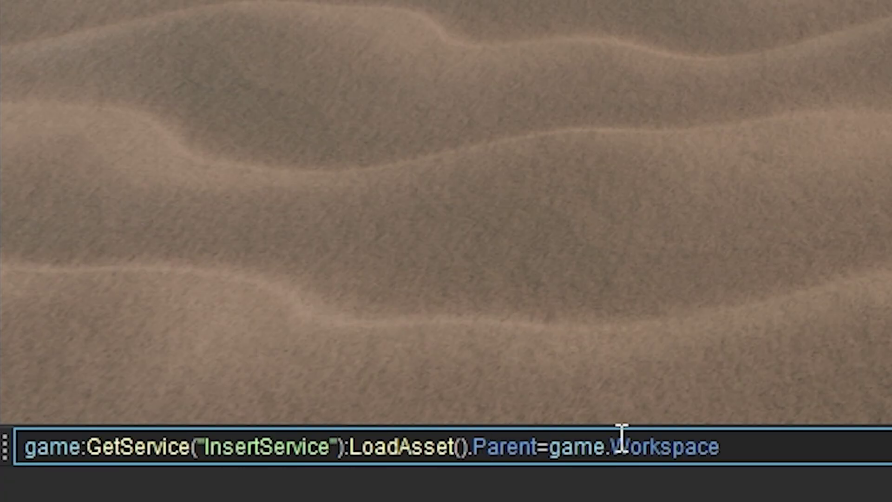
key("ctrl+v")
key("ctrl+a")
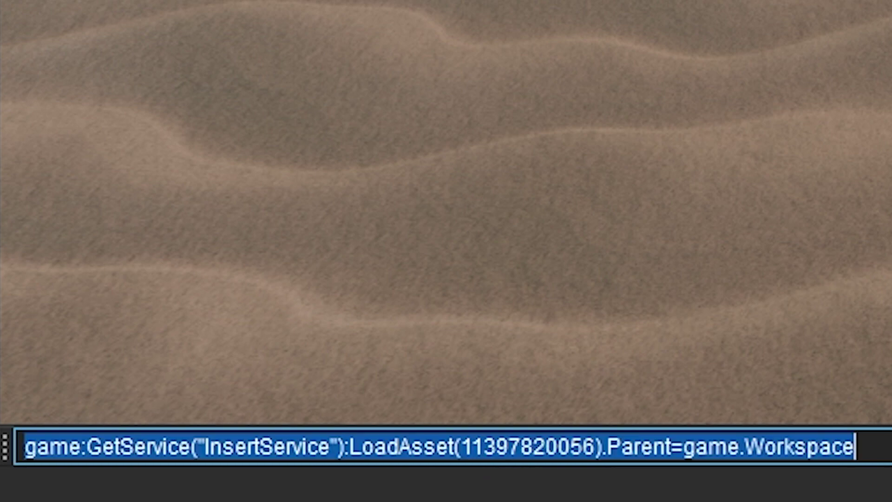
key("End")
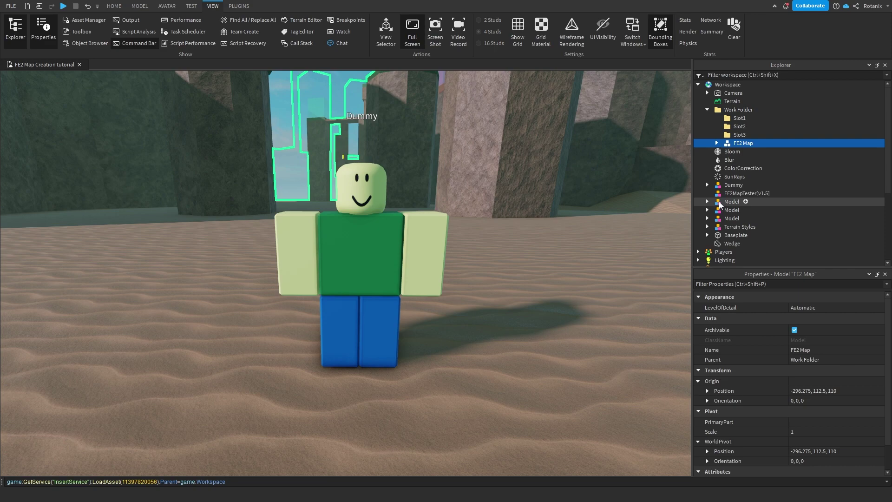
Move the Wing accessory from the loaded model onto the Dummy.
left_click(708, 201)
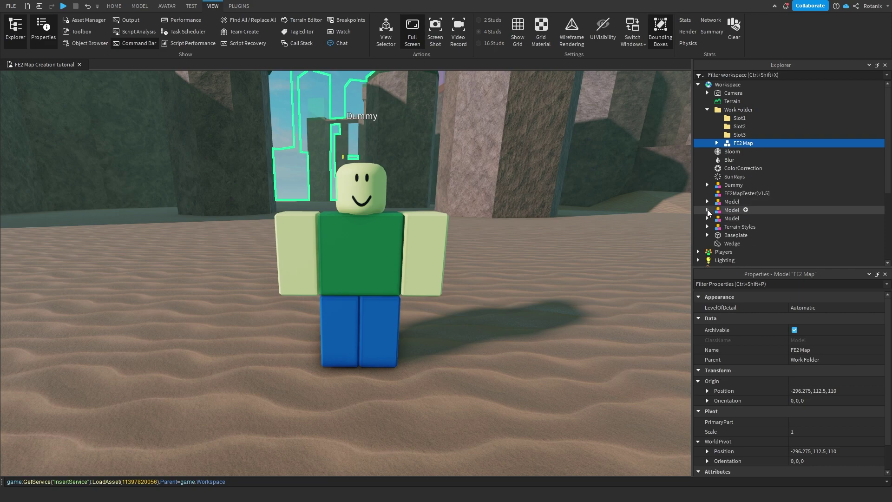
left_click(708, 218)
left_click(730, 218)
key("f")
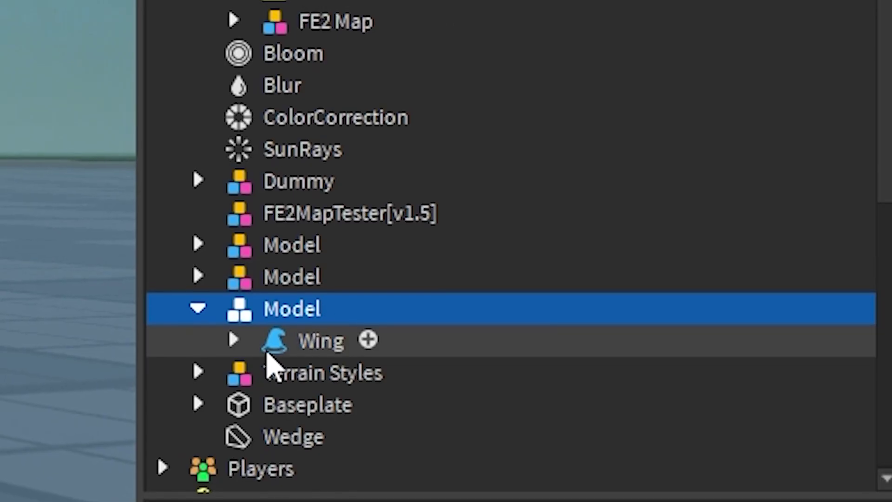
left_click(725, 227)
left_click_drag(321, 347, 226, 210)
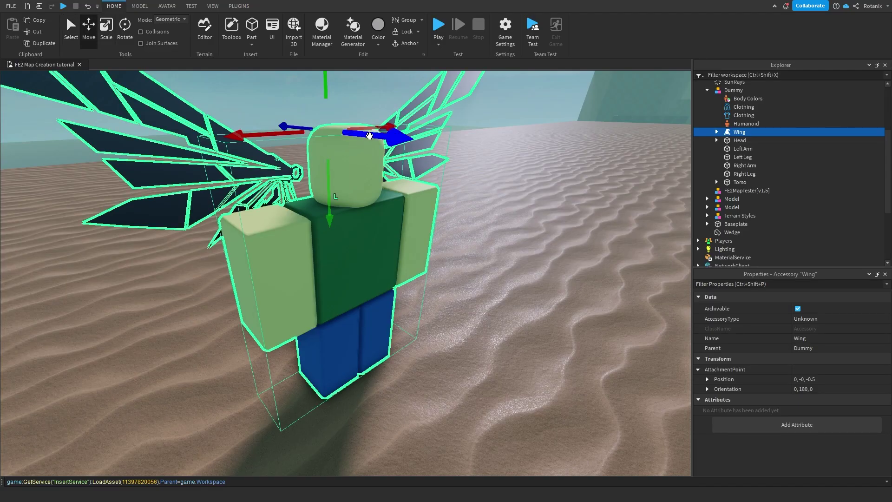
scroll(431, 164, "up", 3)
right_click_drag(430, 165, 344, 207)
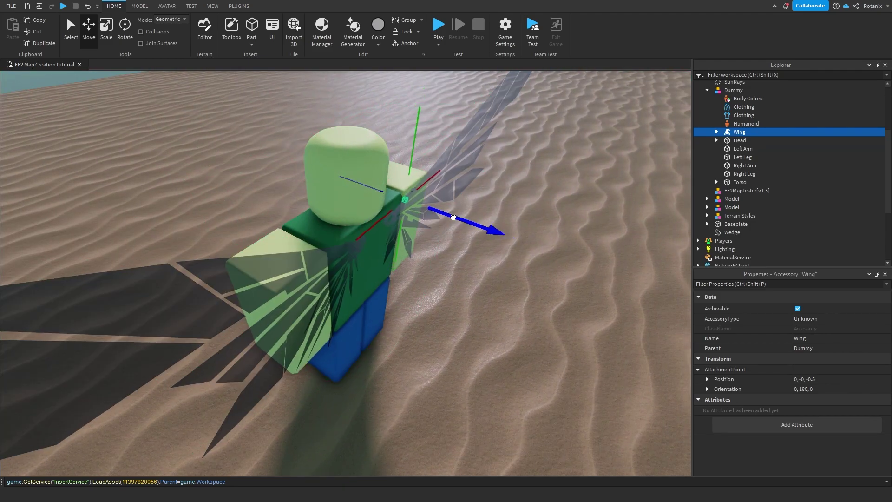
Set Body Colors head to Oyster and both arms grey, then show Classic Pants in the catalog.
left_click(735, 143)
left_click(748, 135)
left_click(831, 308)
left_click(812, 458)
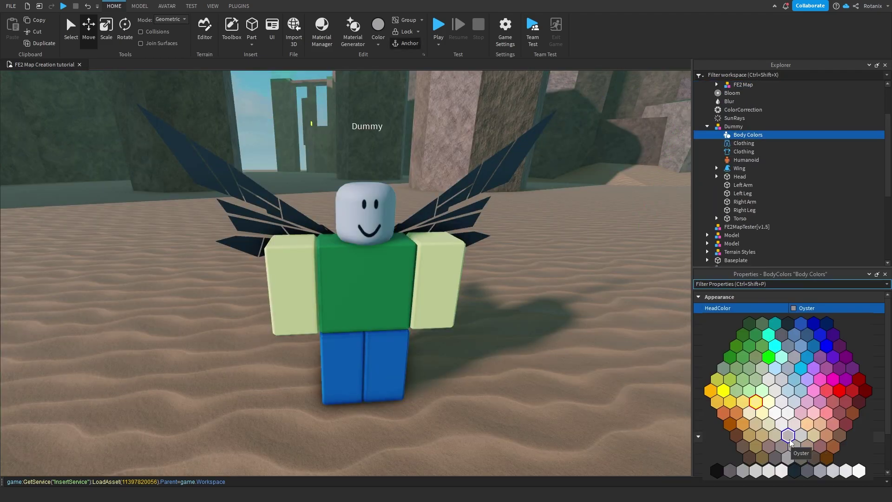
left_click(791, 443)
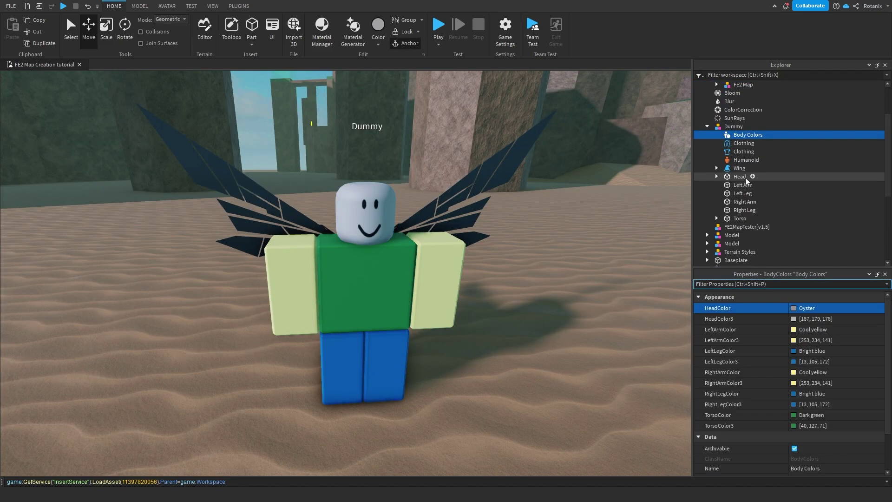
left_click(832, 329)
left_click(795, 468)
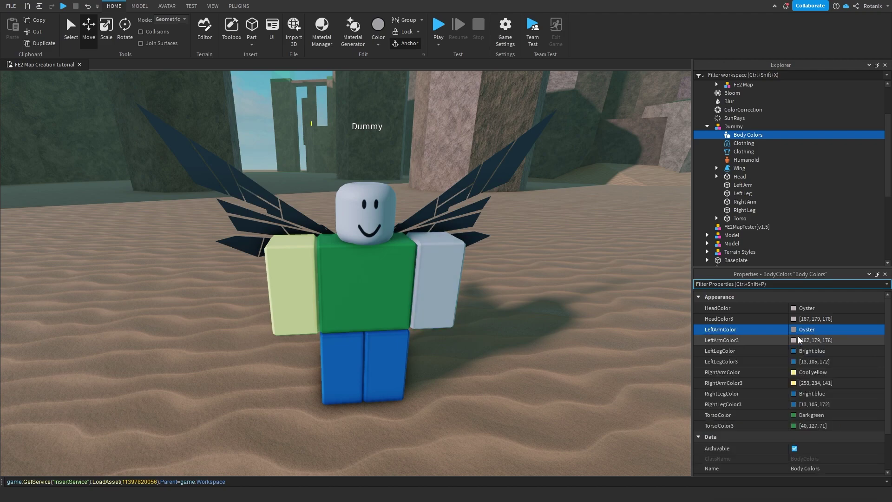
left_click(832, 329)
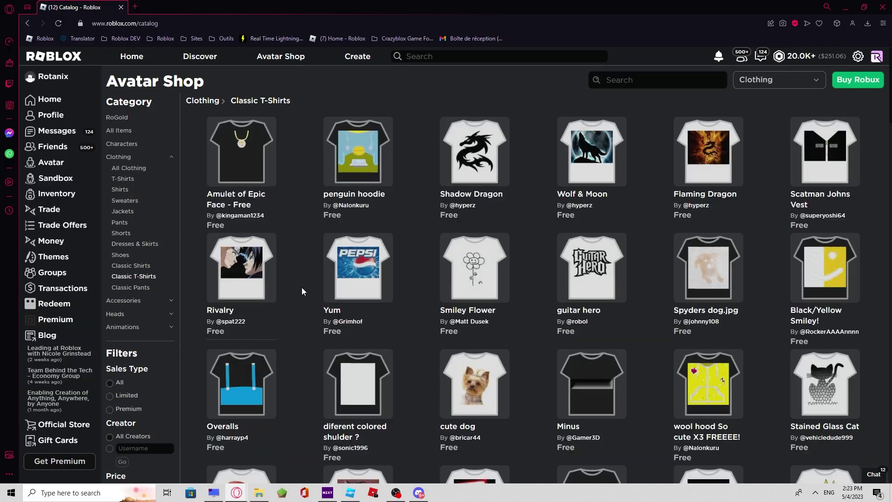
left_click(131, 287)
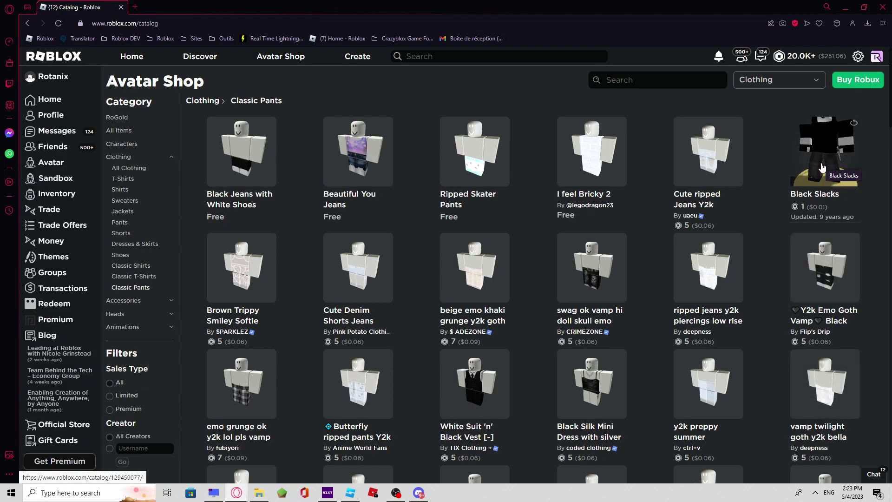
Copy the Black Slacks catalog address and paste it as the Dummy's PantsTemplate.
left_click(821, 169)
left_click_drag(224, 23, 198, 29)
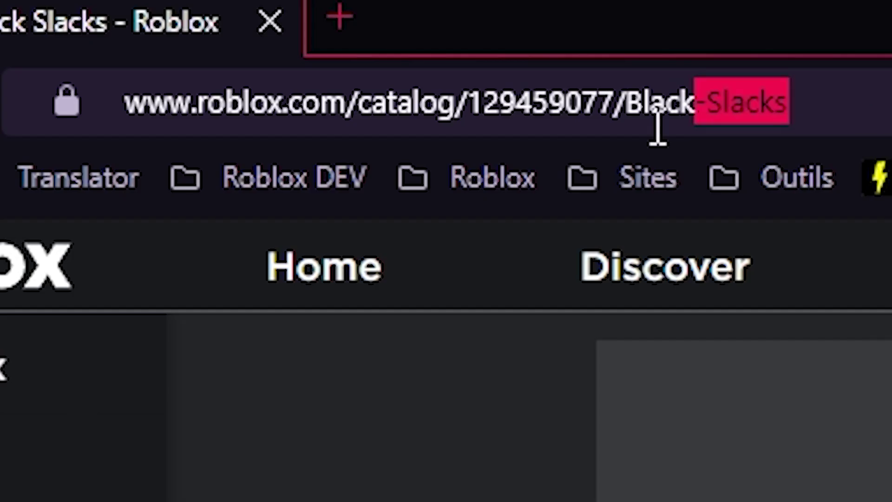
left_click_drag(658, 129, 133, 114)
key("ctrl+c")
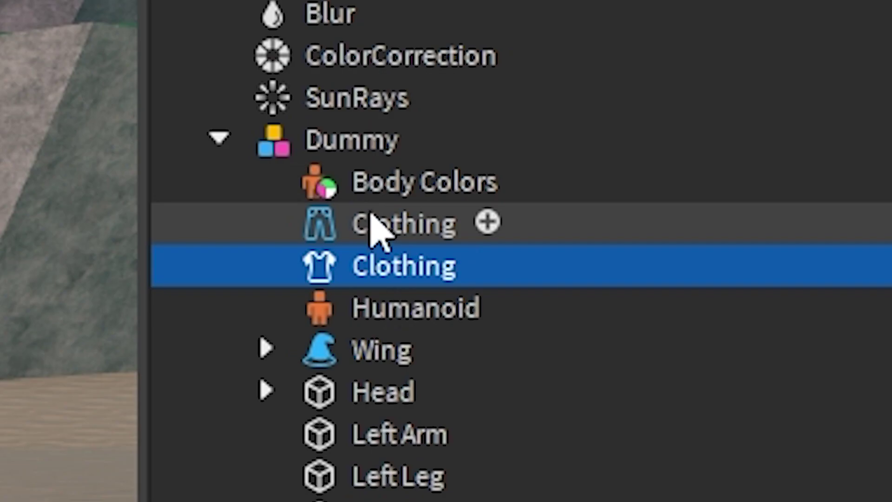
left_click(370, 227)
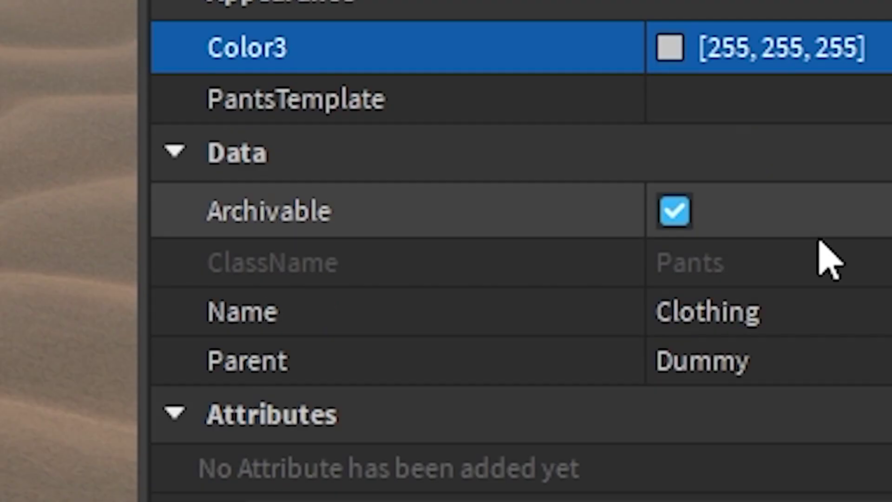
left_click(746, 100)
key("ctrl+v")
key("Return")
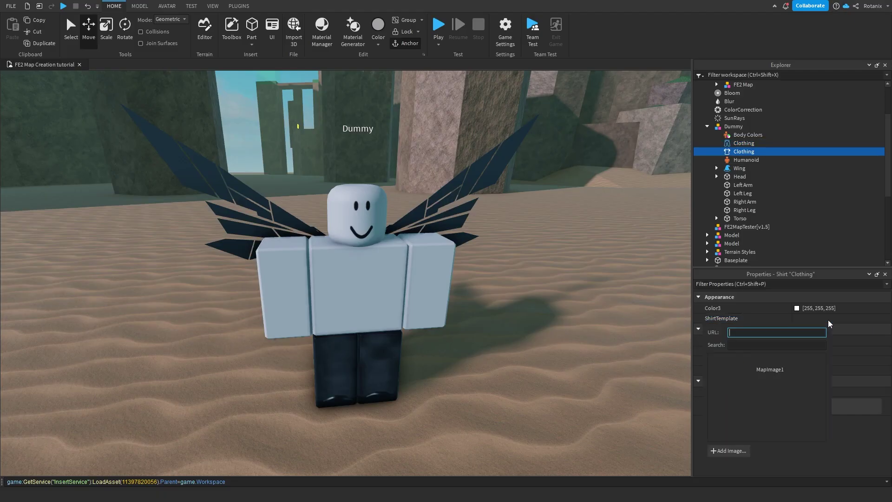
Frame the new hair on the Dummy's head and switch to the Scale tool.
key("f")
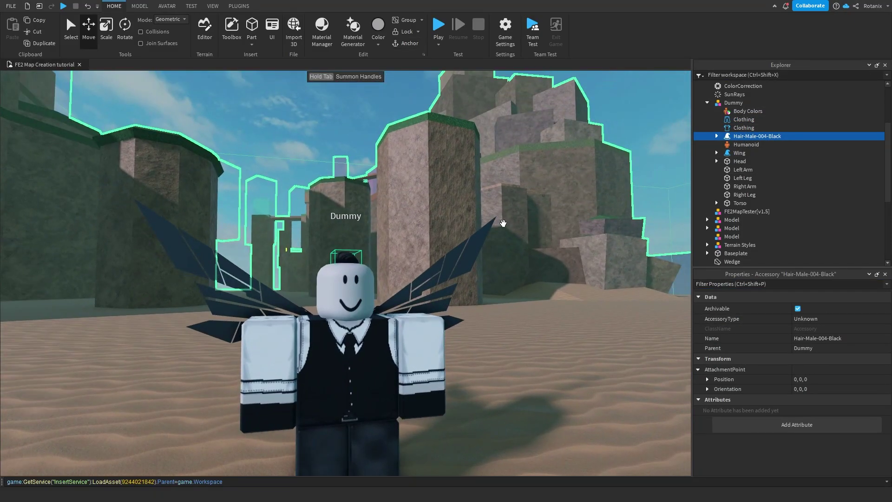
key("f")
right_click_drag(503, 223, 502, 223)
scroll(503, 223, "down", 5)
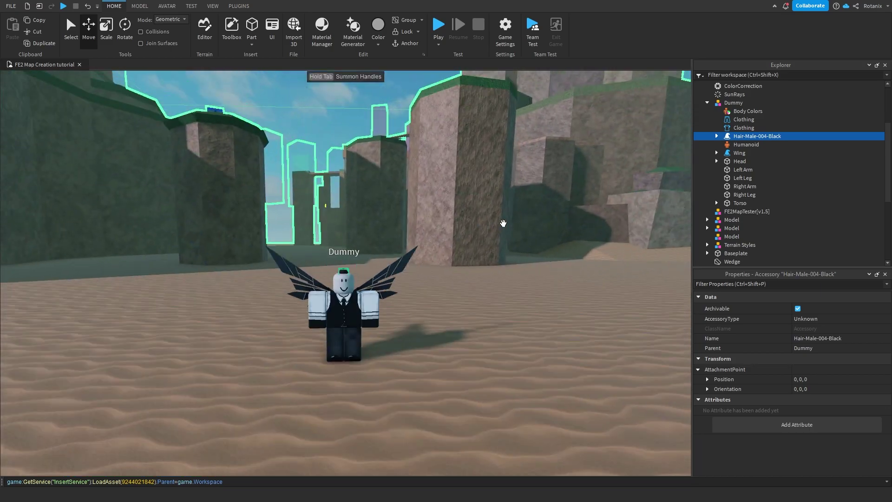
key("ctrl+3")
scroll(356, 159, "up", 3)
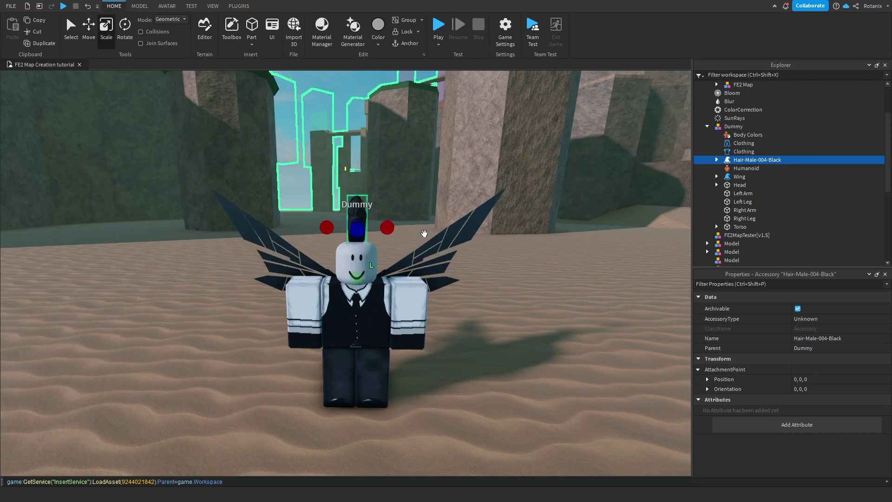
Scale the hair Handle to sit on the head and apply the Chill face texture.
left_click(357, 216)
right_click_drag(414, 250, 414, 250)
key("f")
scroll(415, 250, "down", 3)
scroll(438, 316, "up", 4)
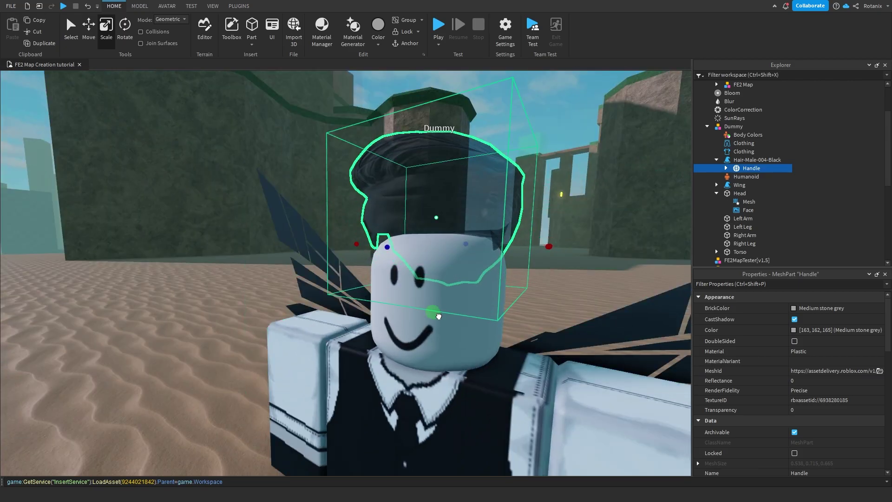
scroll(438, 316, "down", 3)
scroll(438, 316, "up", 5)
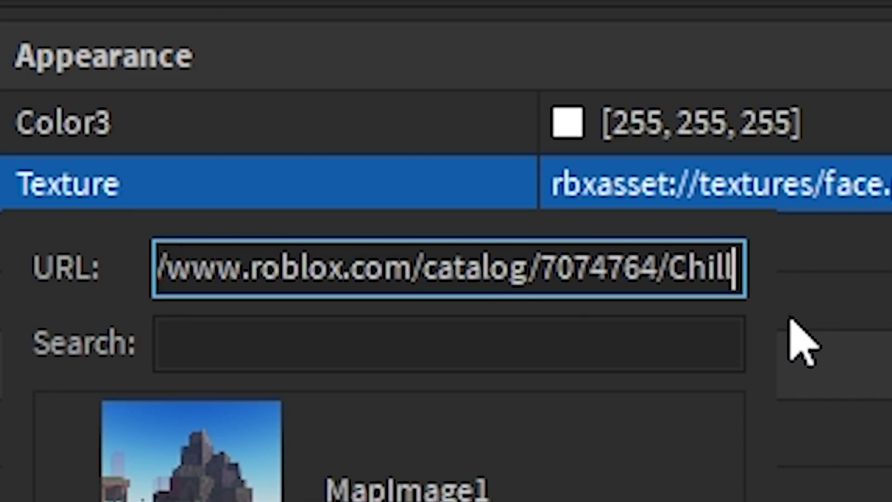
key("Return")
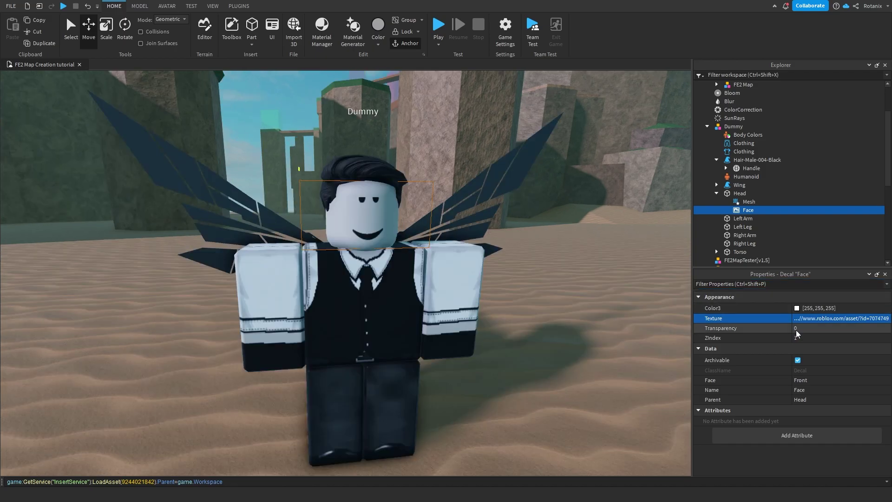
Move Wing, hair, both Clothing items and Body Colors into Rescue's Cosmetics folder.
left_click(737, 185)
left_click(739, 159, "ctrl")
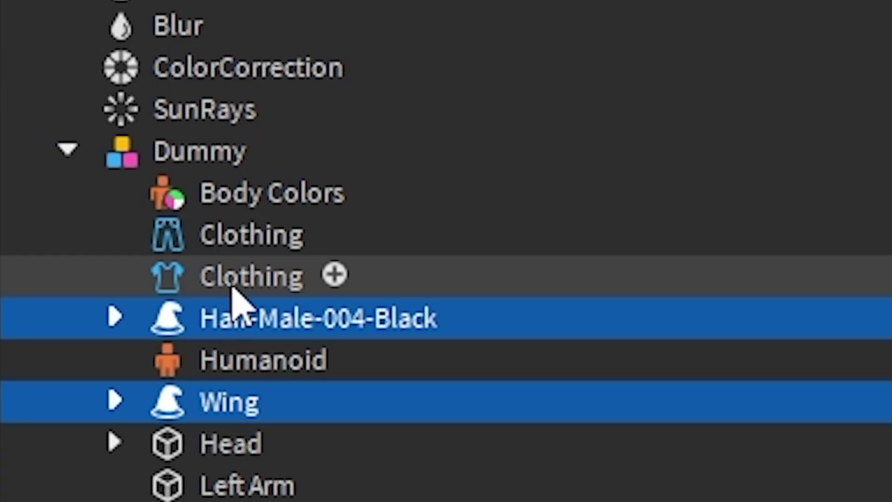
left_click(233, 278, "ctrl")
left_click(229, 232, "ctrl")
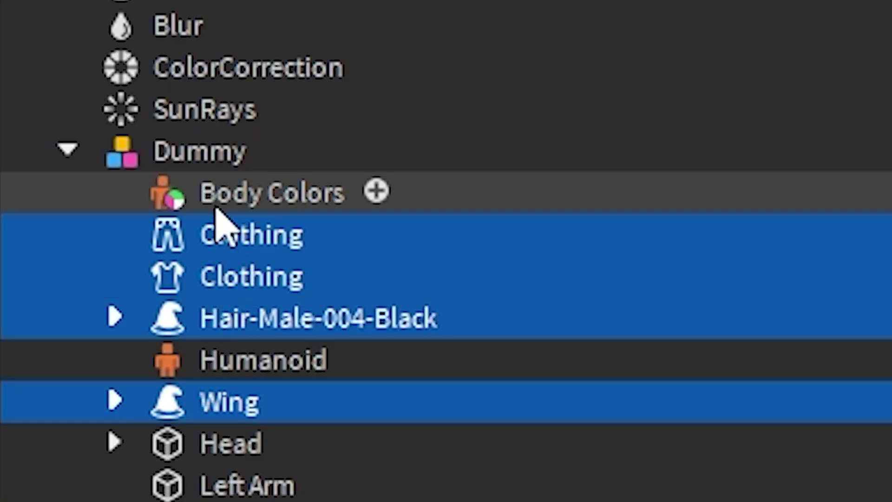
left_click(214, 204, "ctrl")
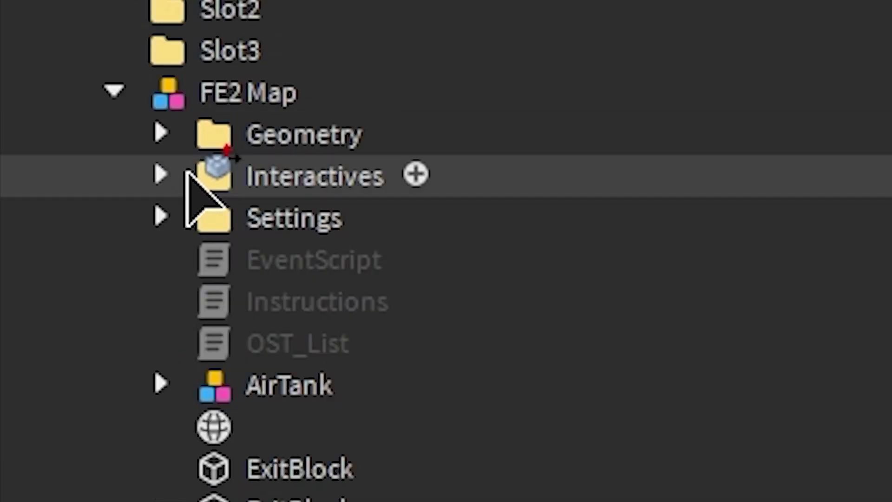
left_click_drag(189, 173, 253, 336)
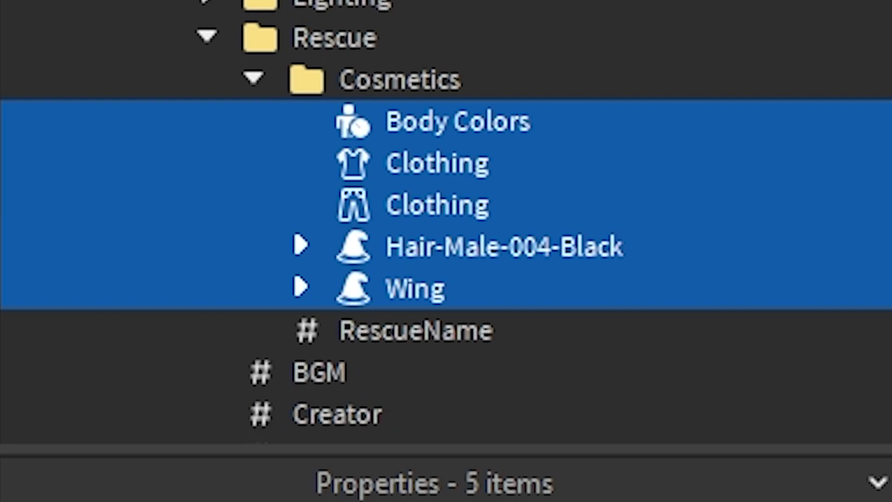
Start changing RescueName's value to 'Custom Re'.
left_click(416, 330)
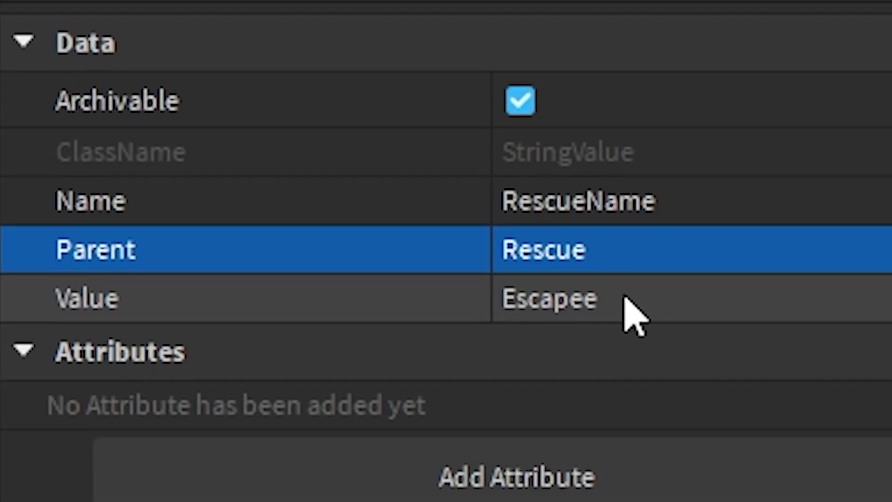
left_click(634, 307)
type("Cust")
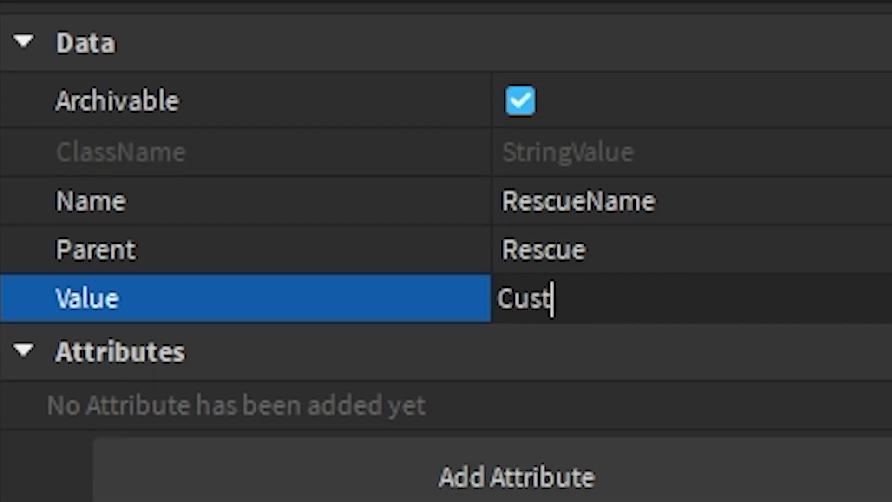